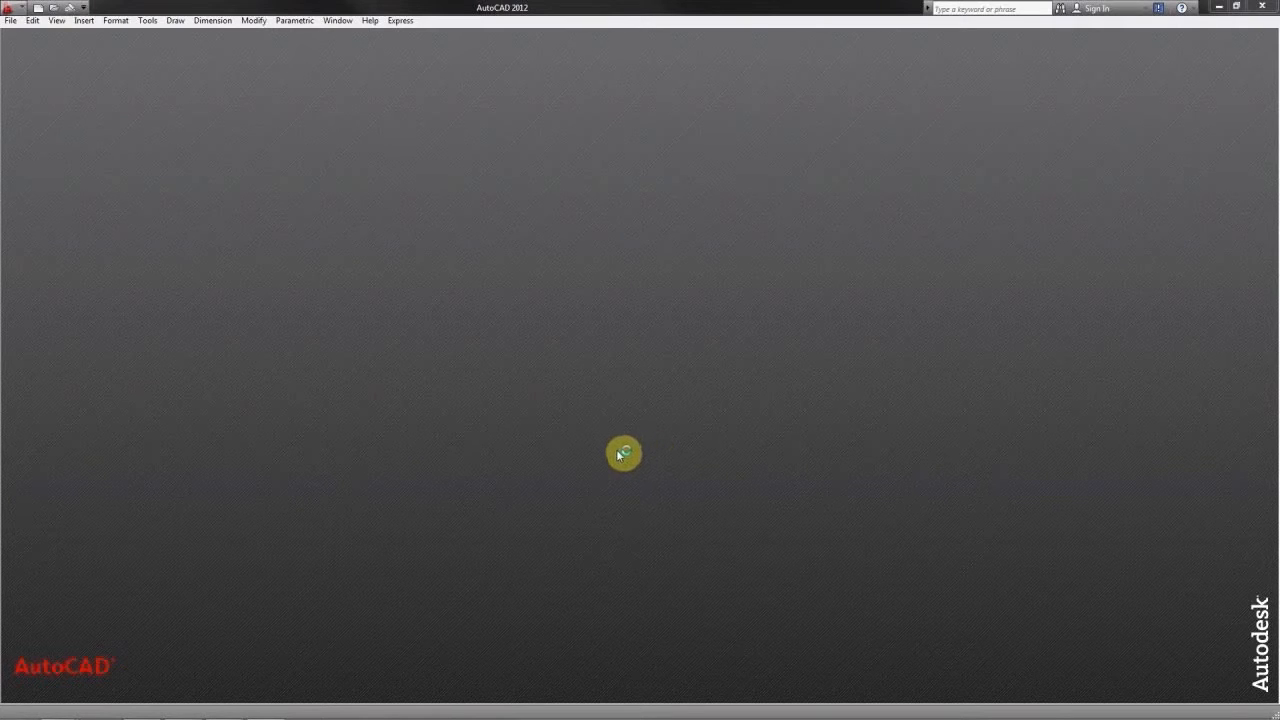
Create a new drawing from the acadiso.dwt template
{"action": "left_click", "coordinate": [36, 9]}
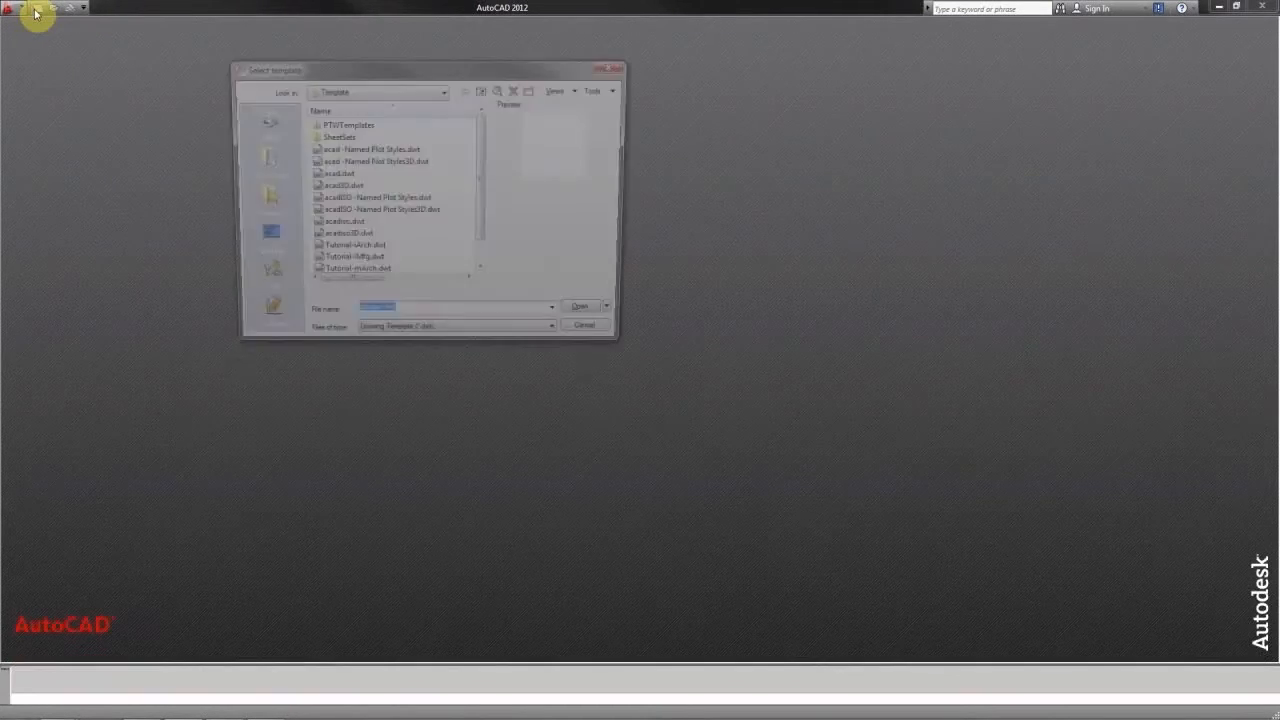
{"action": "left_click", "coordinate": [349, 227]}
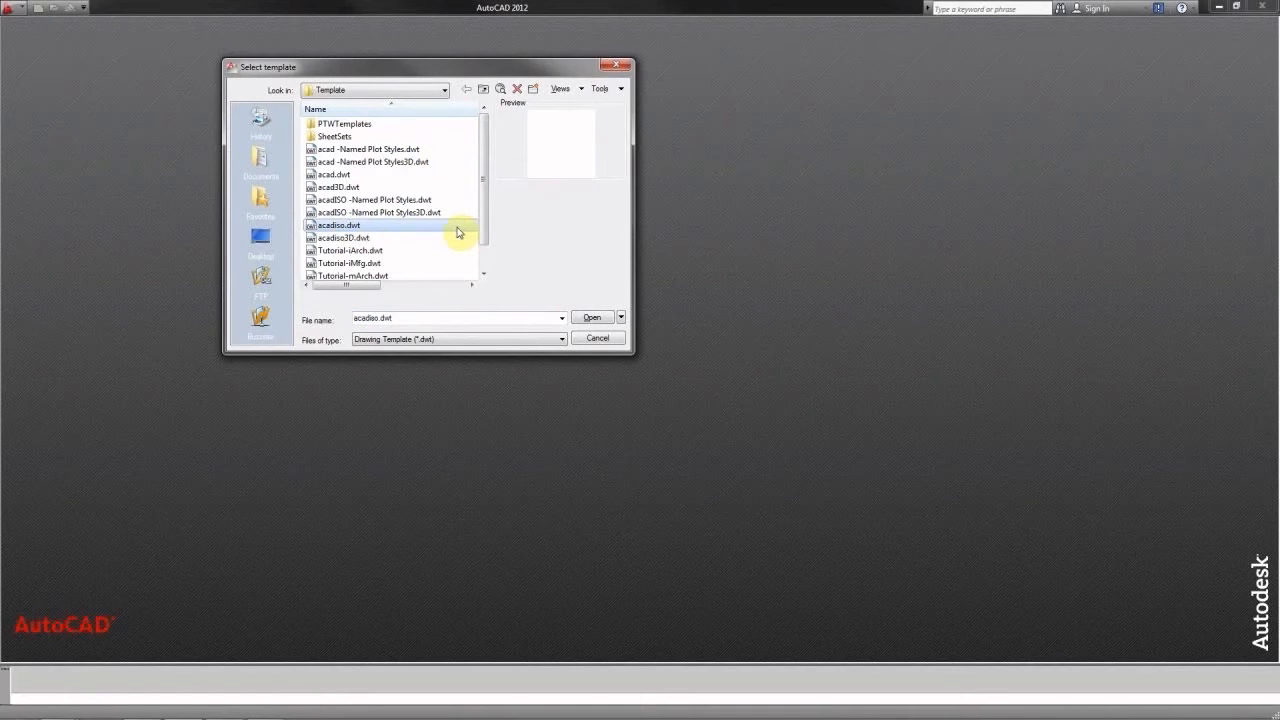
{"action": "left_click", "coordinate": [592, 317]}
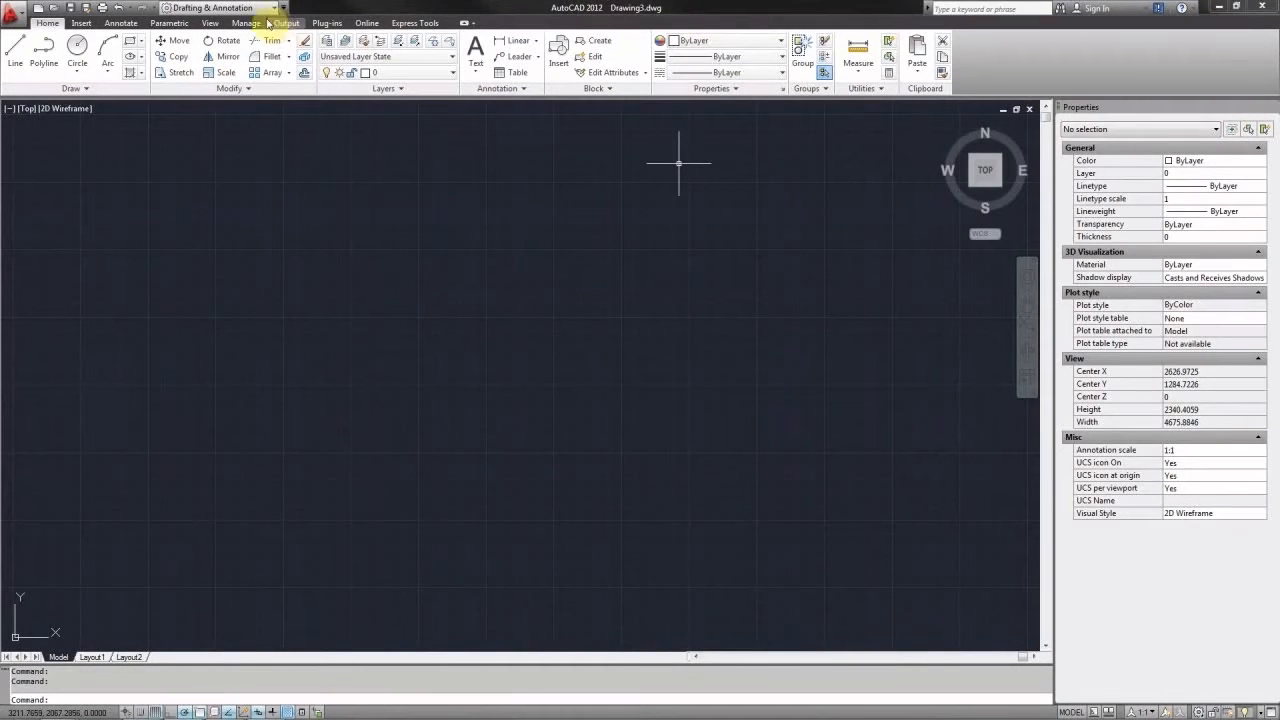
Check the length type, precision and insertion scale in the drawing units settings, and accept them
{"action": "left_click", "coordinate": [19, 16]}
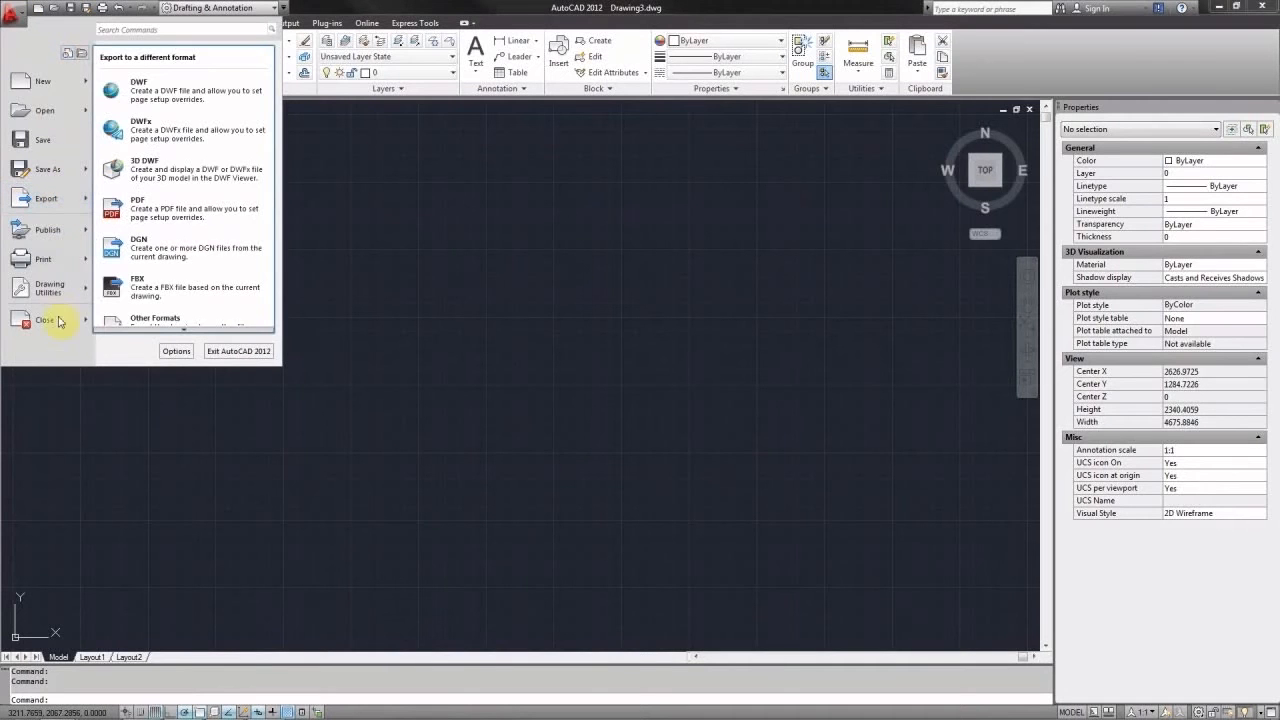
{"action": "mouse_move", "coordinate": [62, 300]}
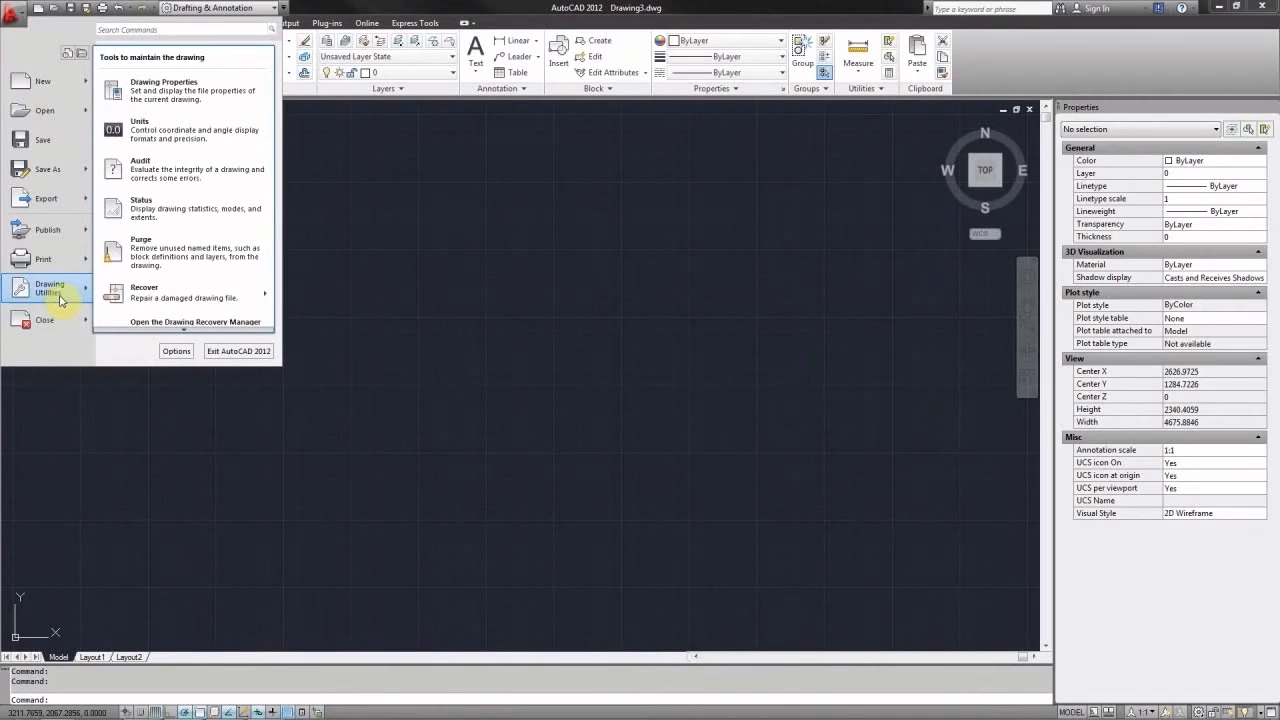
{"action": "left_click", "coordinate": [180, 130]}
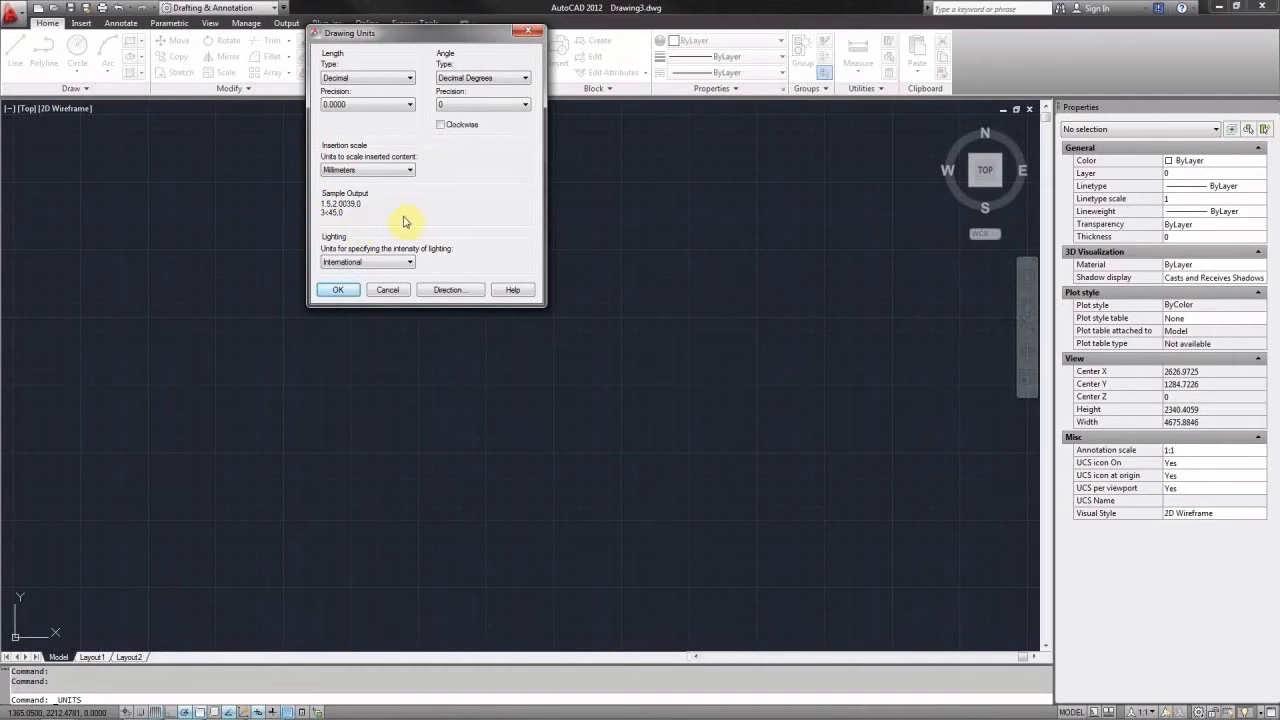
{"action": "left_click", "coordinate": [342, 291]}
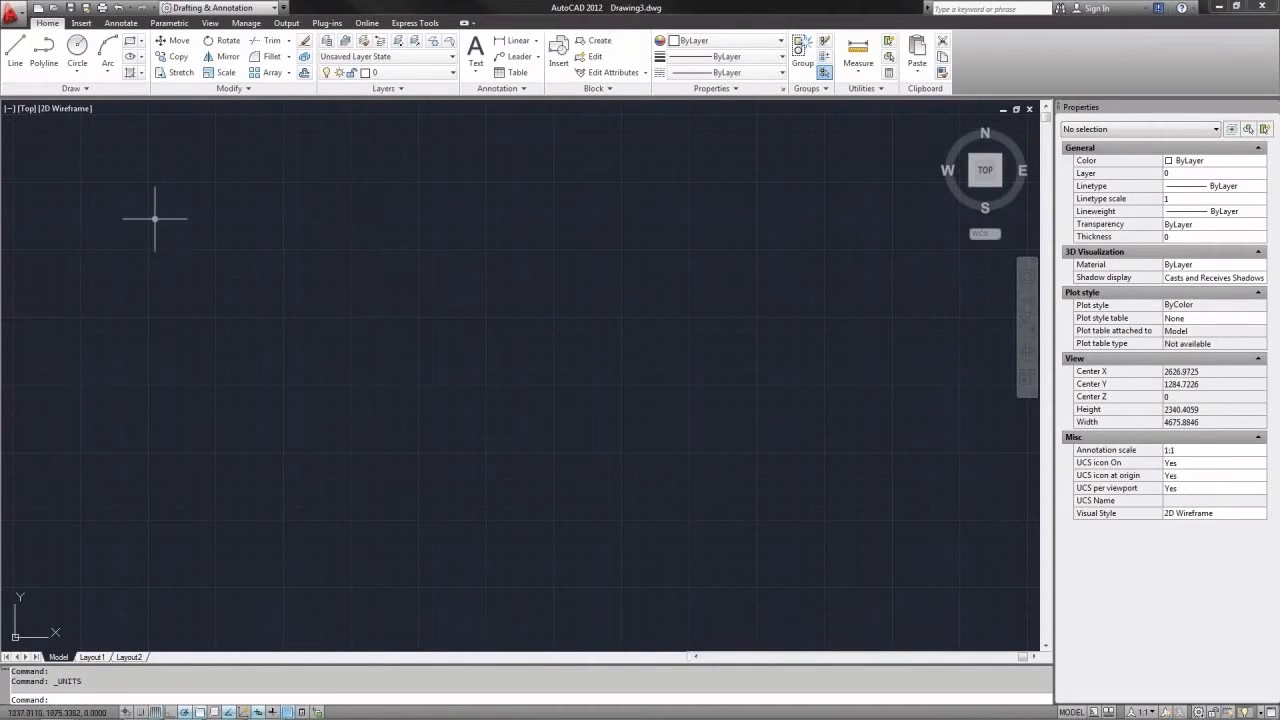
Choose PLOT-12-SECTION.jpg from the IMPORT-SCALE-RASTER folder as the image to attach
{"action": "left_click", "coordinate": [82, 23]}
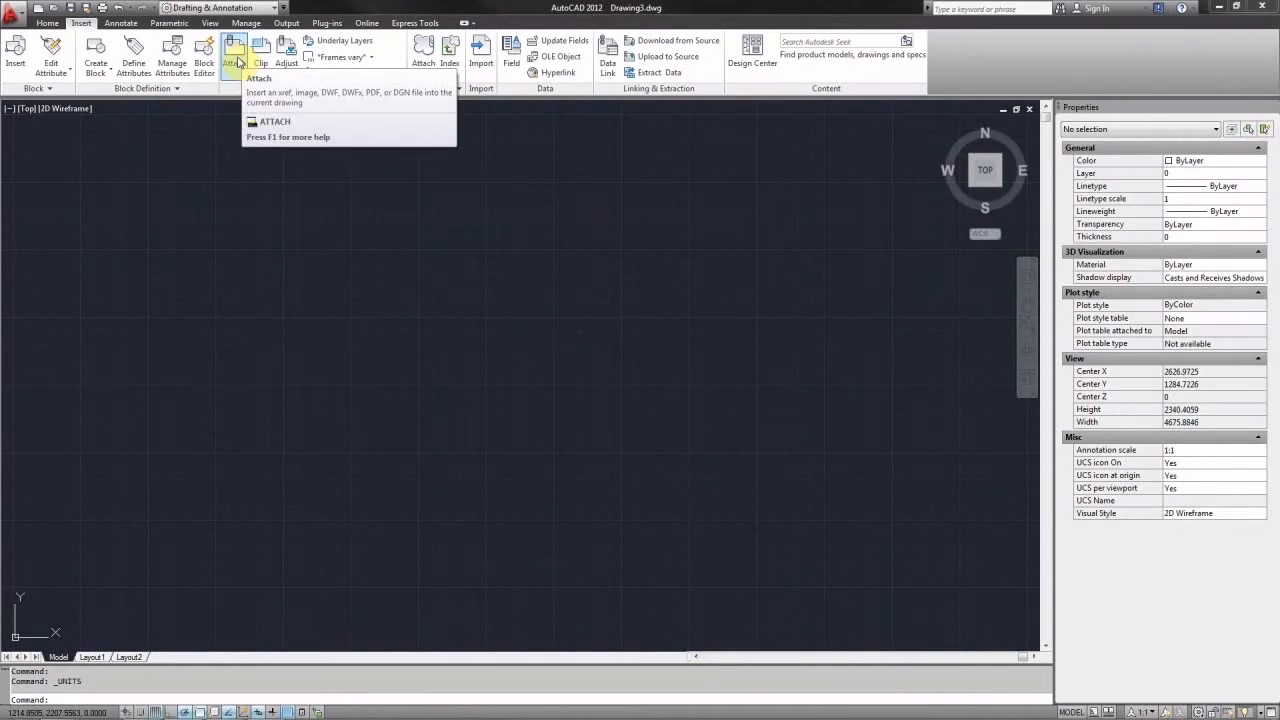
{"action": "left_click", "coordinate": [236, 62]}
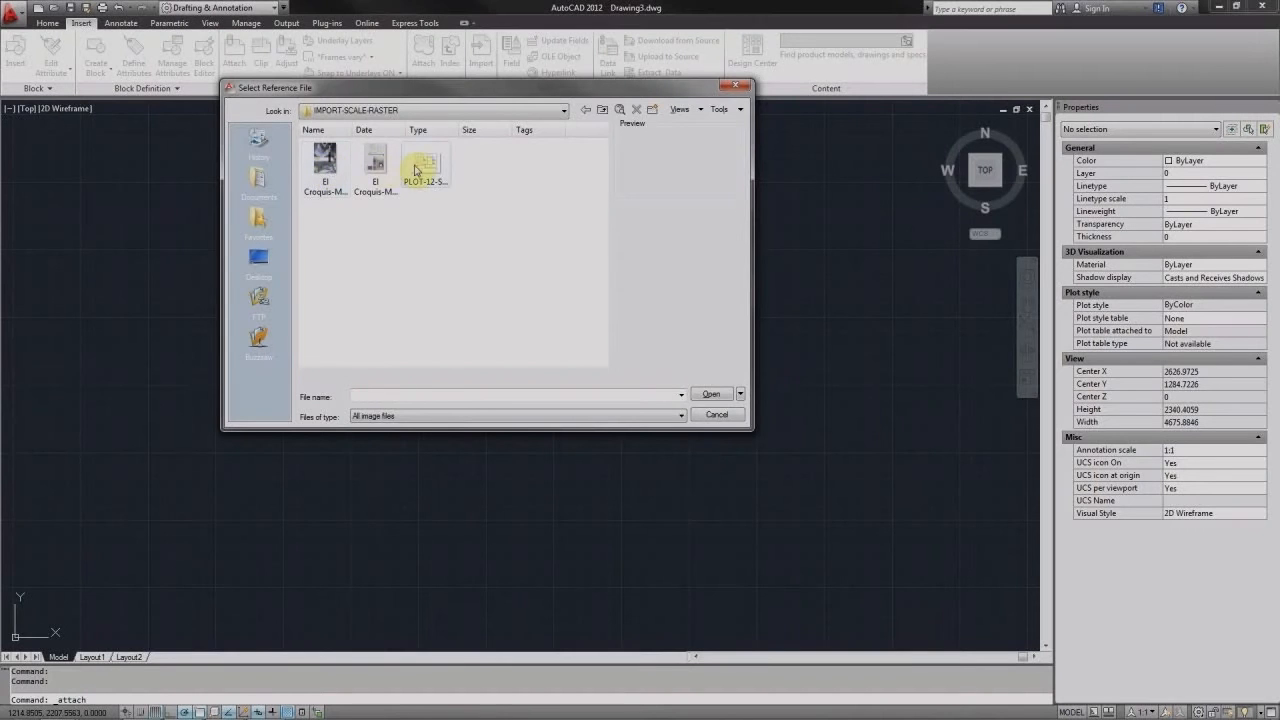
{"action": "left_click", "coordinate": [416, 170]}
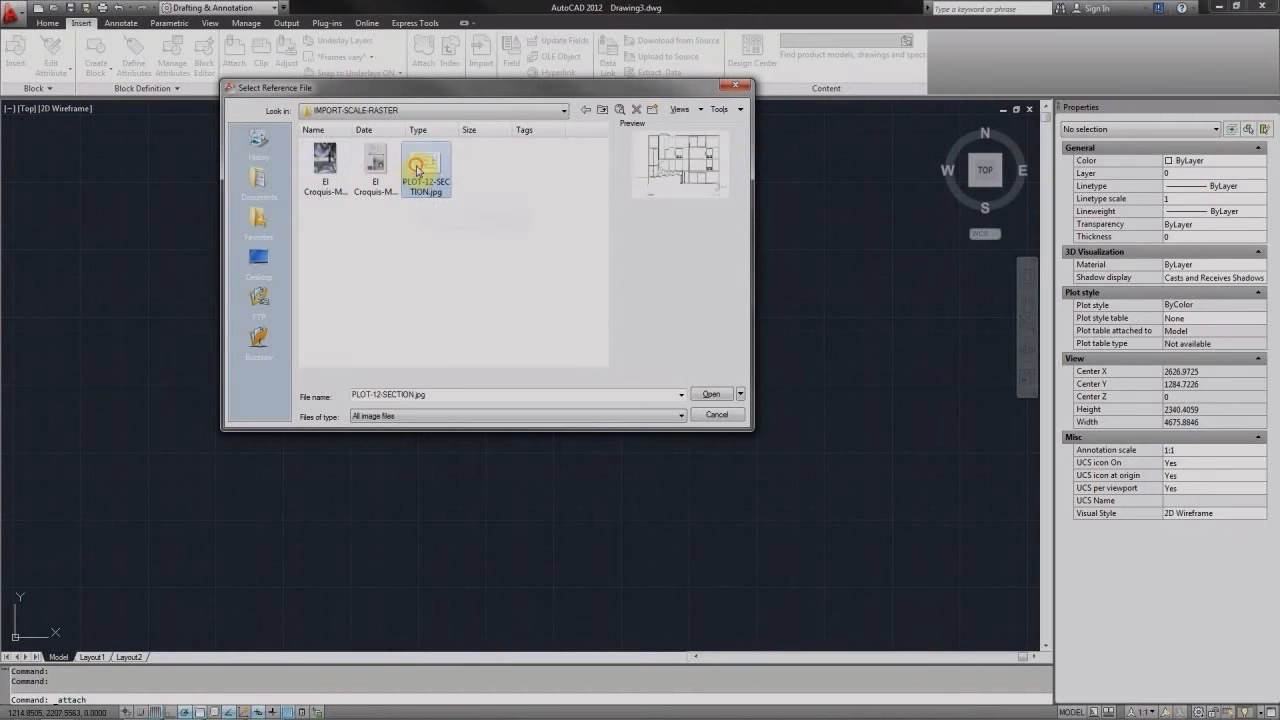
{"action": "left_click", "coordinate": [707, 396]}
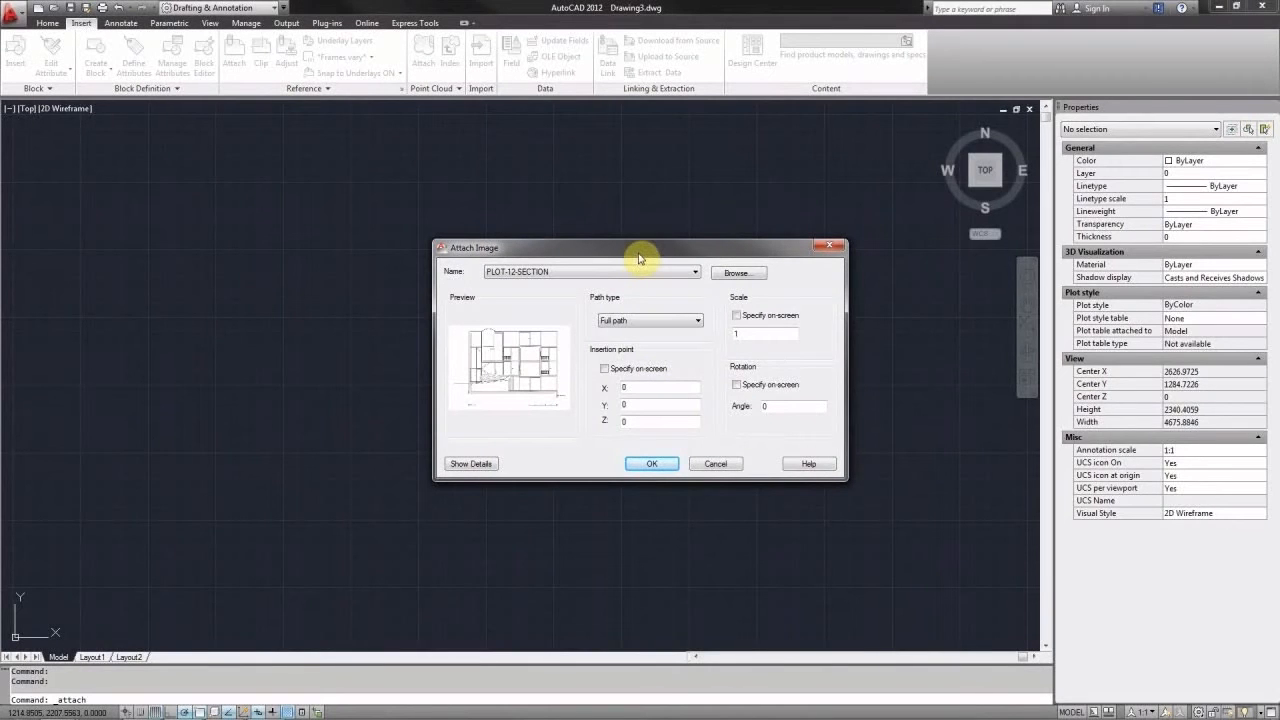
{"action": "left_click_drag", "start_coordinate": [638, 258], "coordinate": [581, 231]}
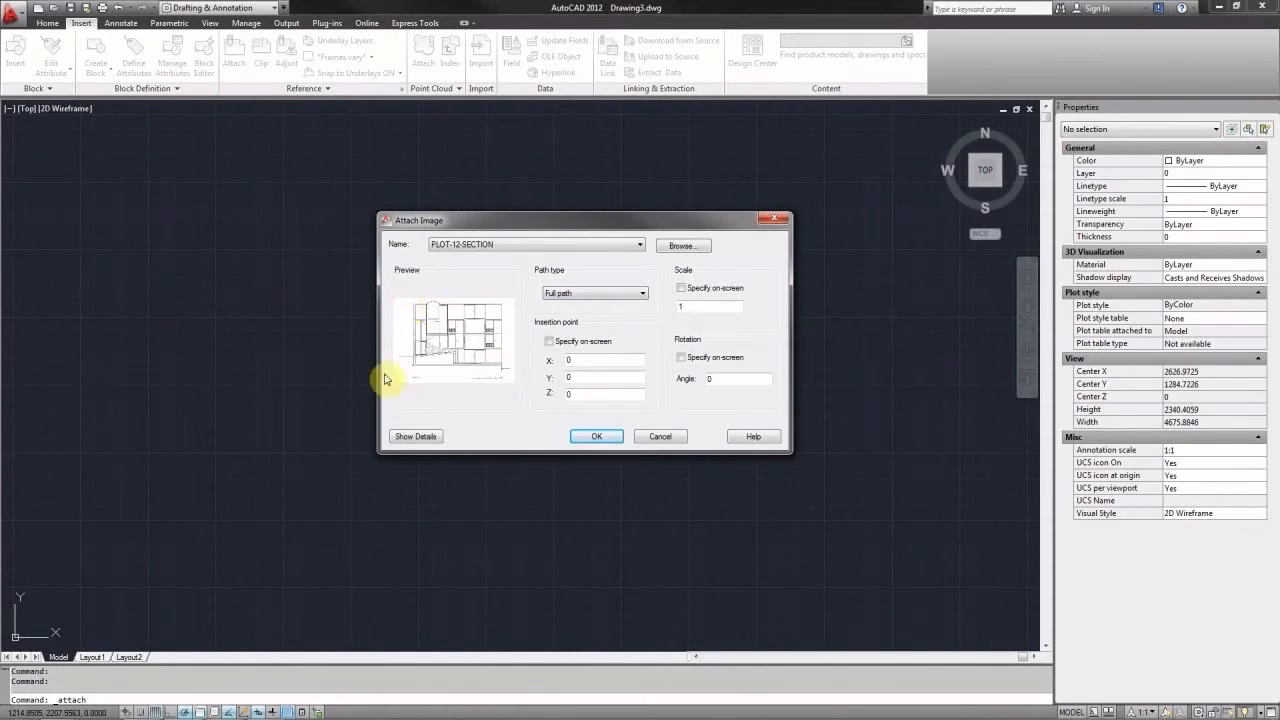
Attach the section image with full path, insertion point 0,0,0, scale 1 and rotation angle 0
{"action": "left_click", "coordinate": [627, 298]}
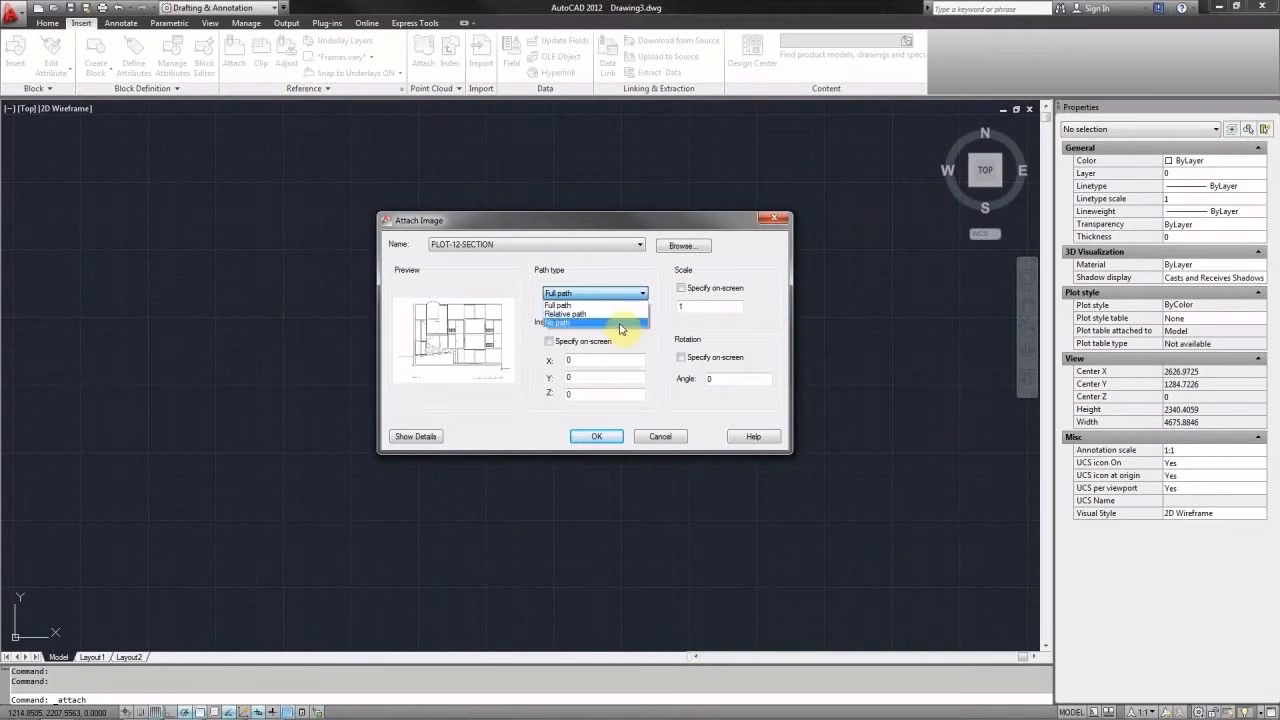
{"action": "left_click", "coordinate": [621, 323]}
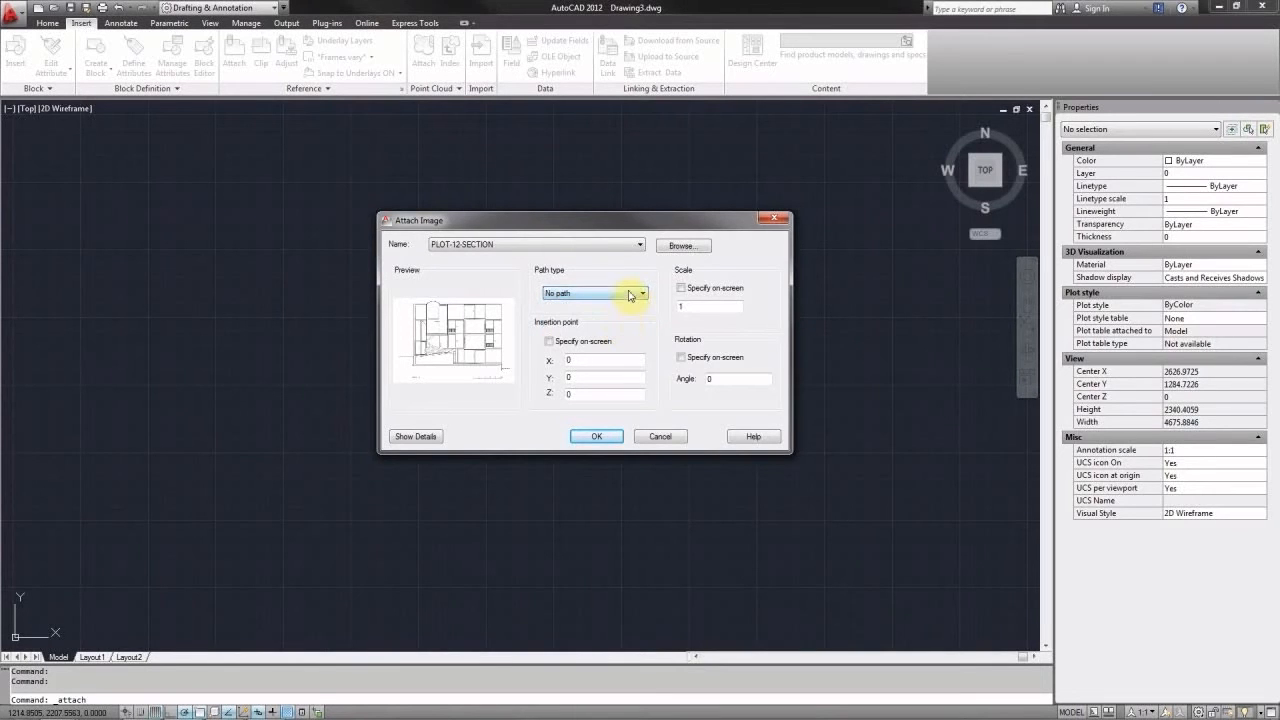
{"action": "left_click", "coordinate": [630, 294]}
{"action": "left_click", "coordinate": [557, 305]}
{"action": "left_click", "coordinate": [548, 342]}
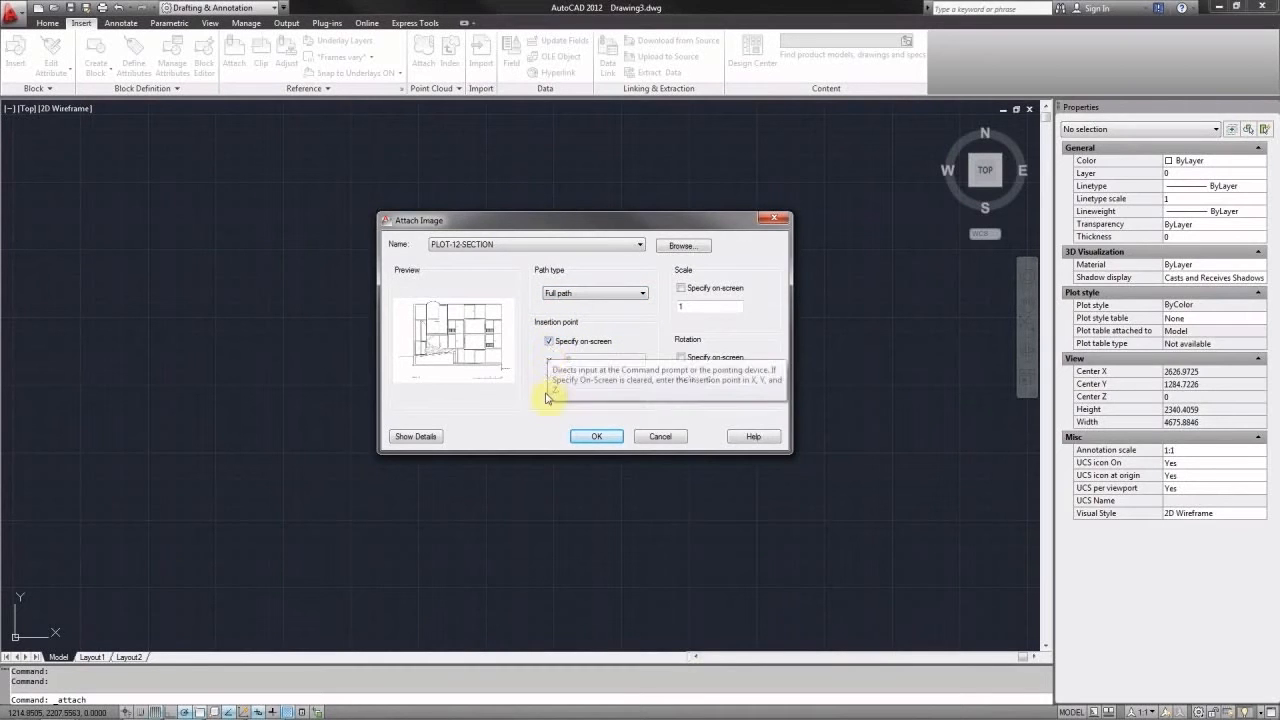
{"action": "left_click", "coordinate": [548, 342]}
{"action": "left_click", "coordinate": [624, 361]}
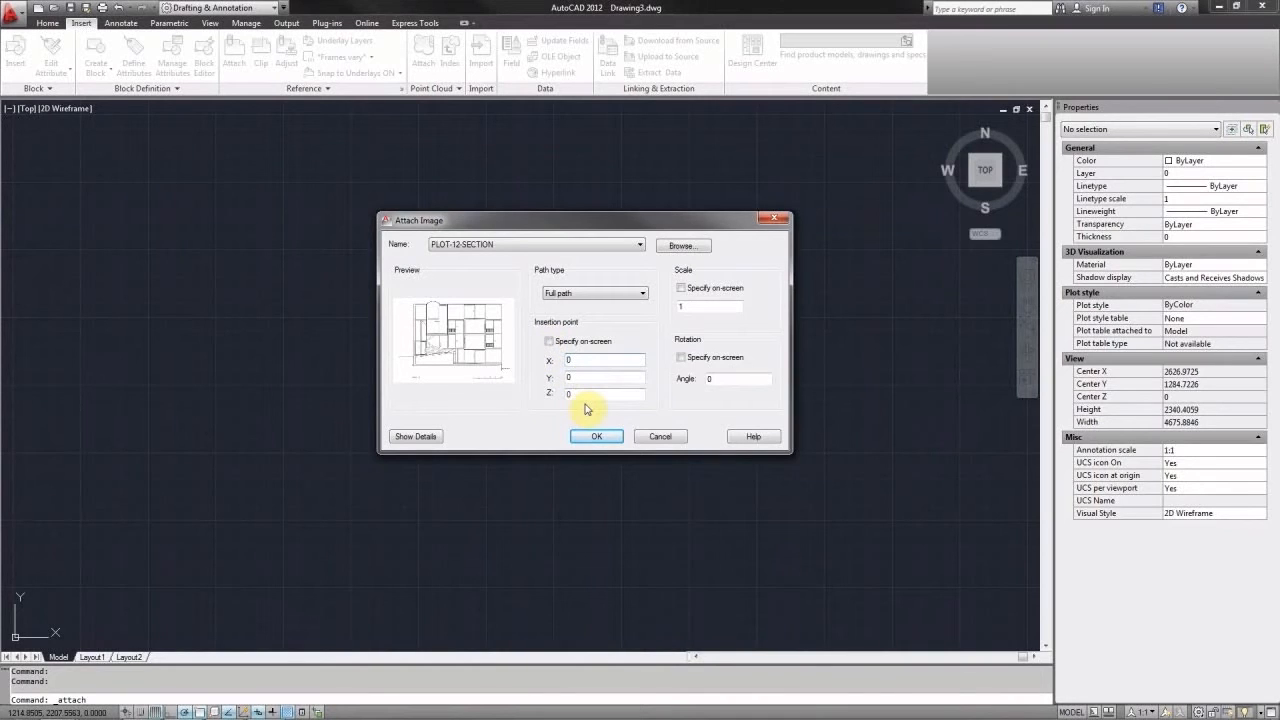
{"action": "left_click", "coordinate": [681, 289]}
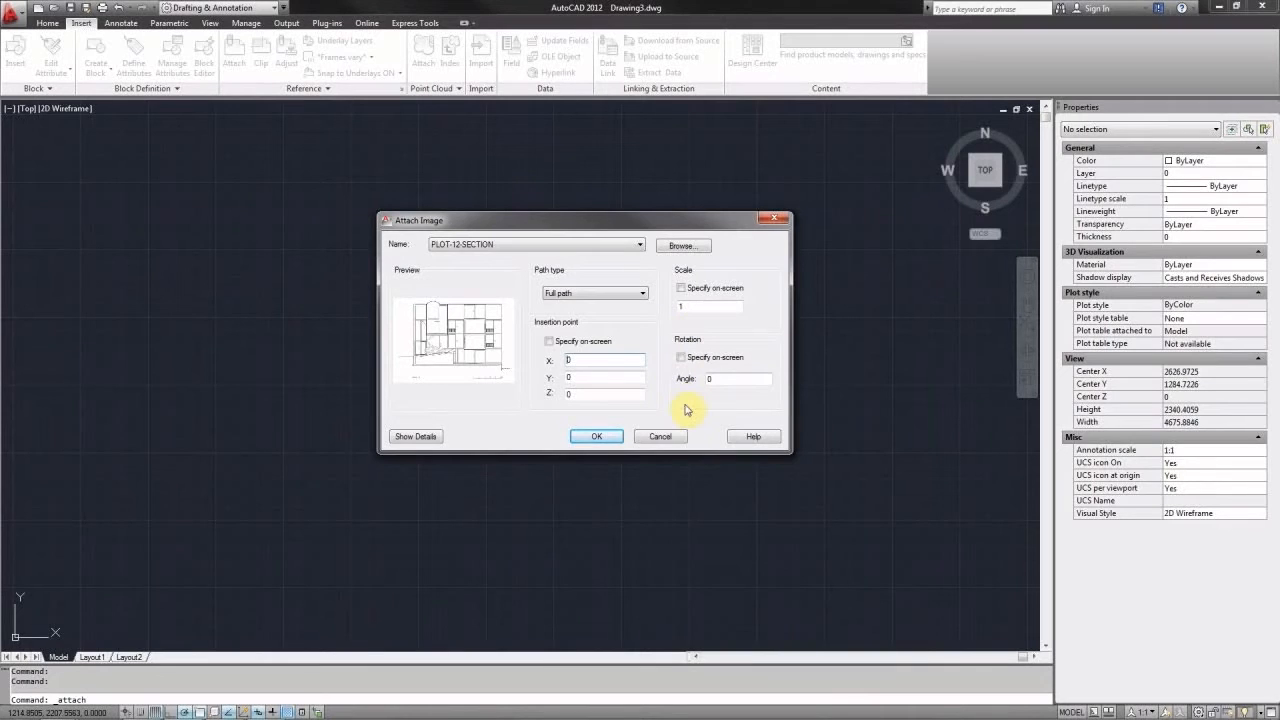
{"action": "left_click", "coordinate": [595, 437]}
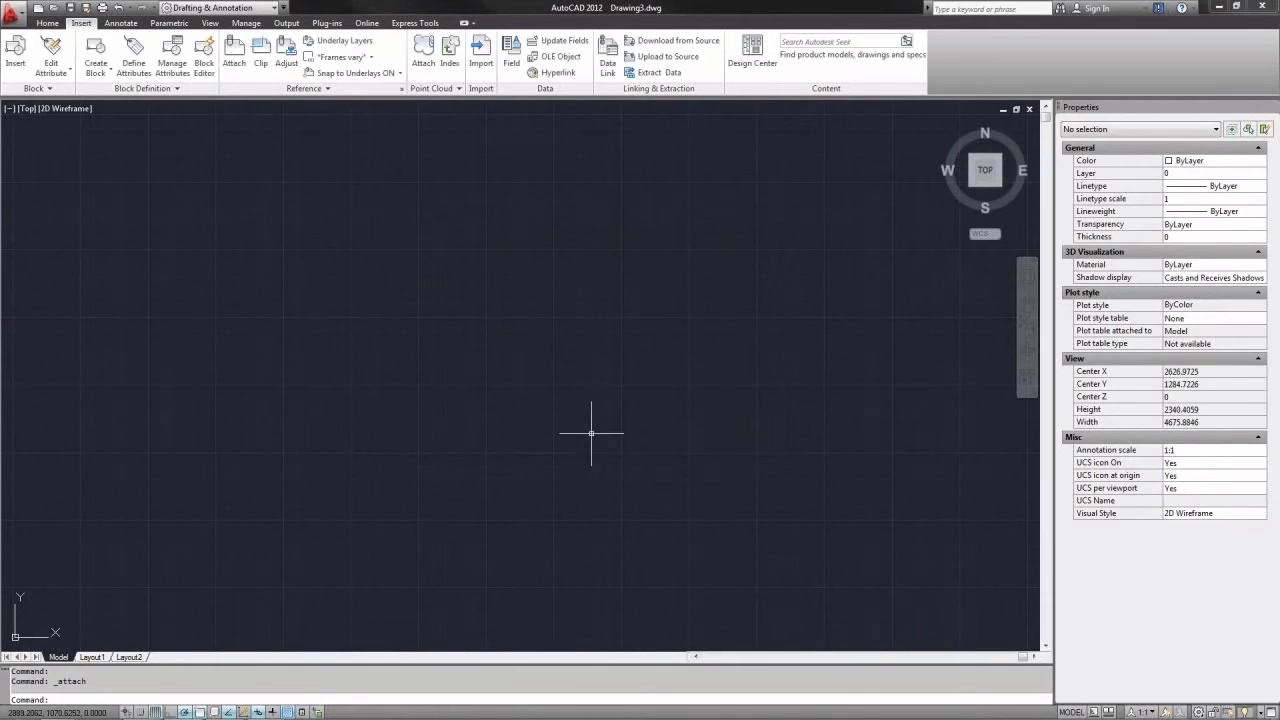
Review the attached files in the External References list and look at its option for attaching an image
{"action": "scroll", "coordinate": [626, 350], "scroll_direction": "down", "scroll_amount": 2}
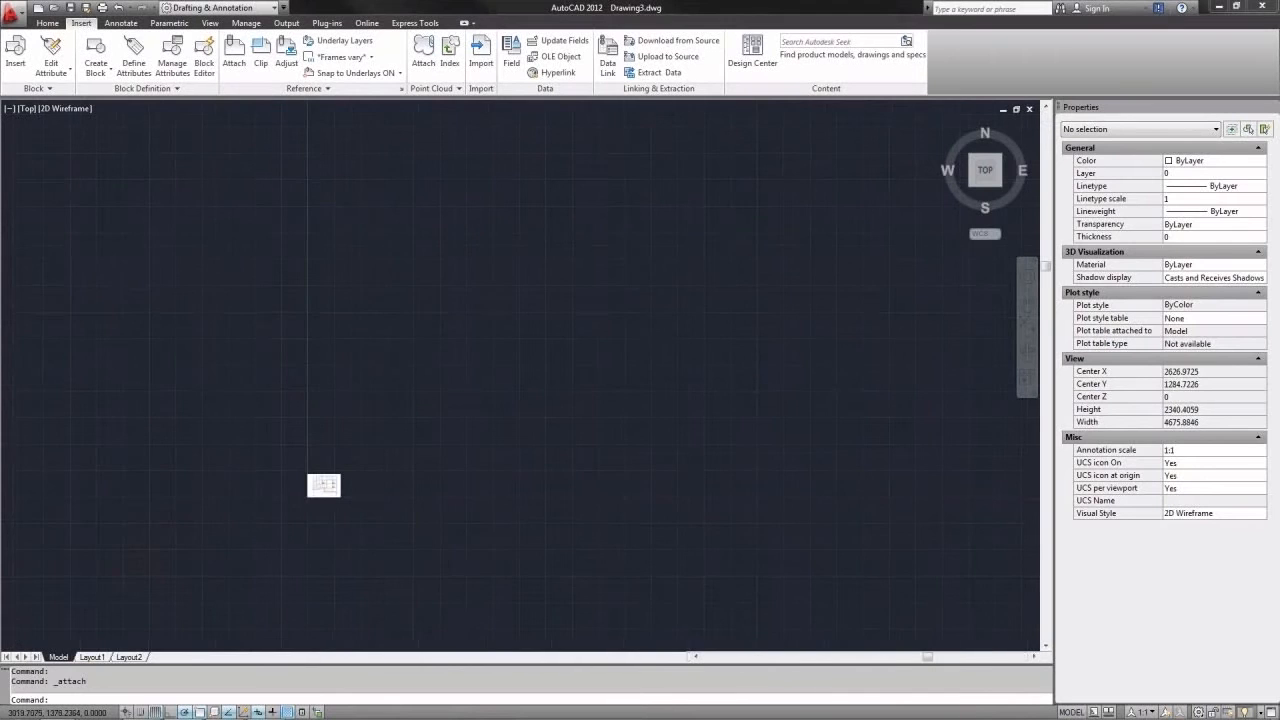
{"action": "scroll", "coordinate": [316, 511], "scroll_direction": "up", "scroll_amount": 4}
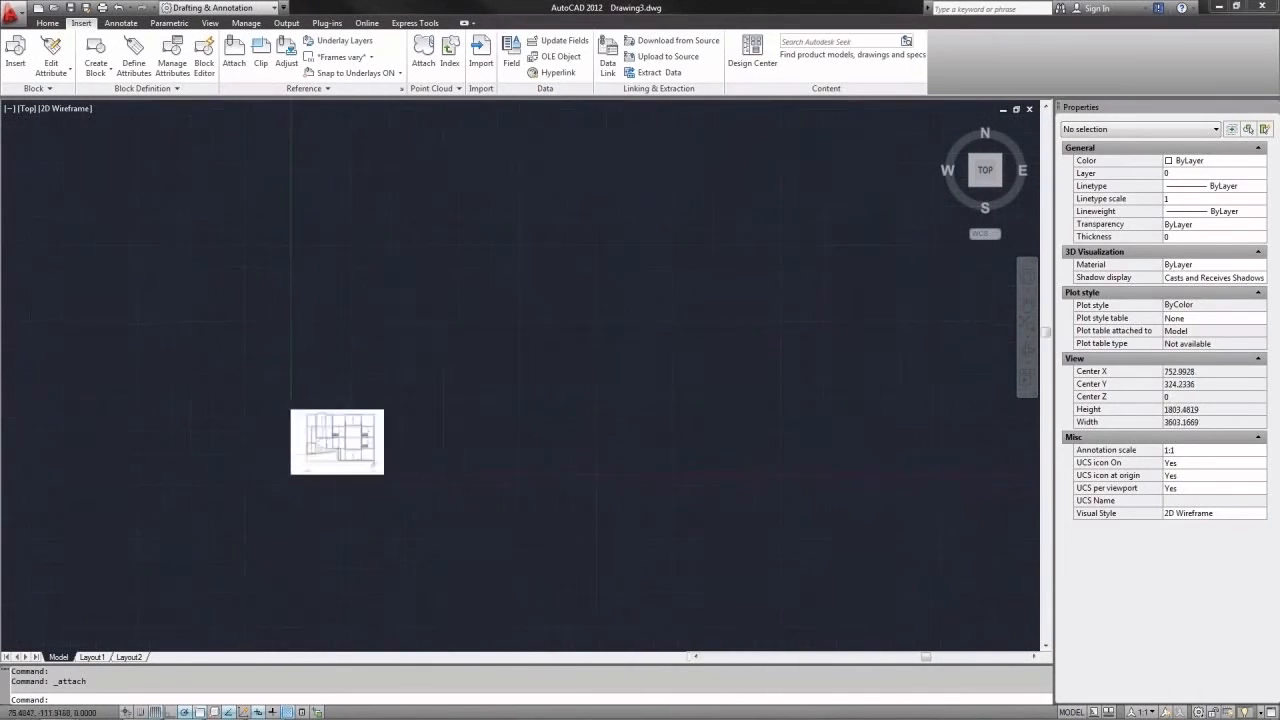
{"action": "scroll", "coordinate": [293, 436], "scroll_direction": "up", "scroll_amount": 4}
{"action": "left_click", "coordinate": [47, 22]}
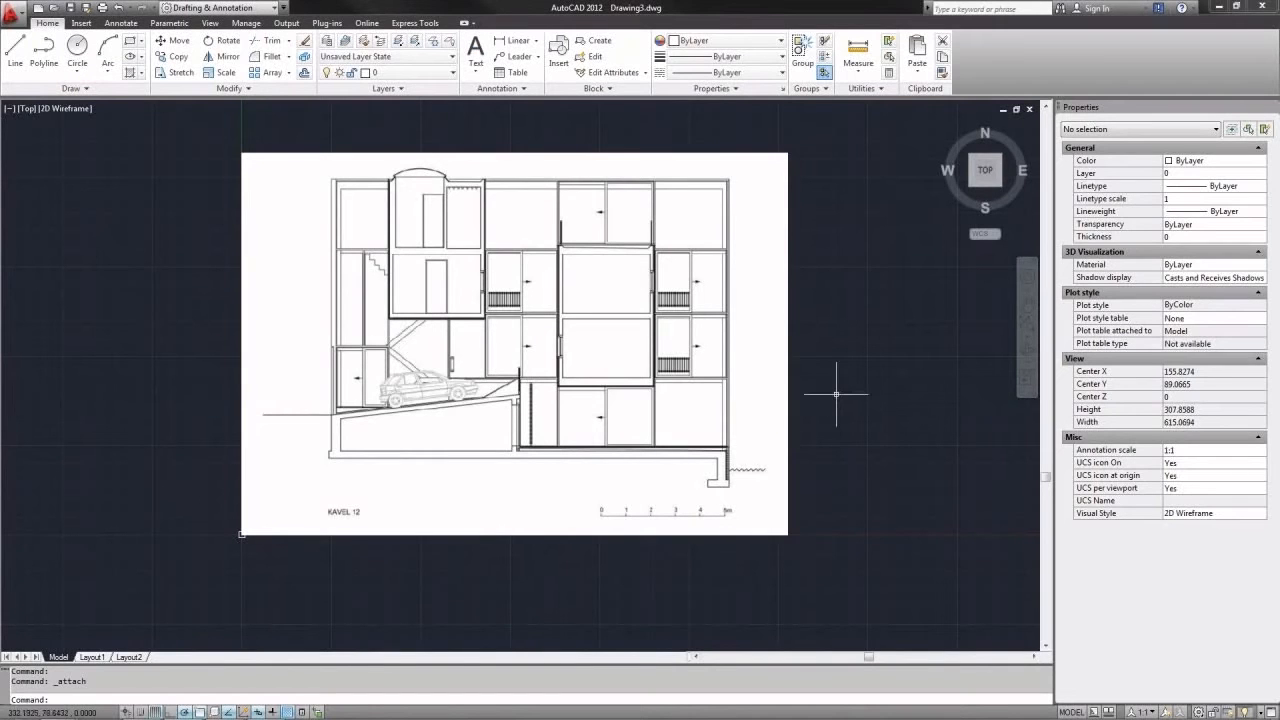
{"action": "type", "text": "XREF"}
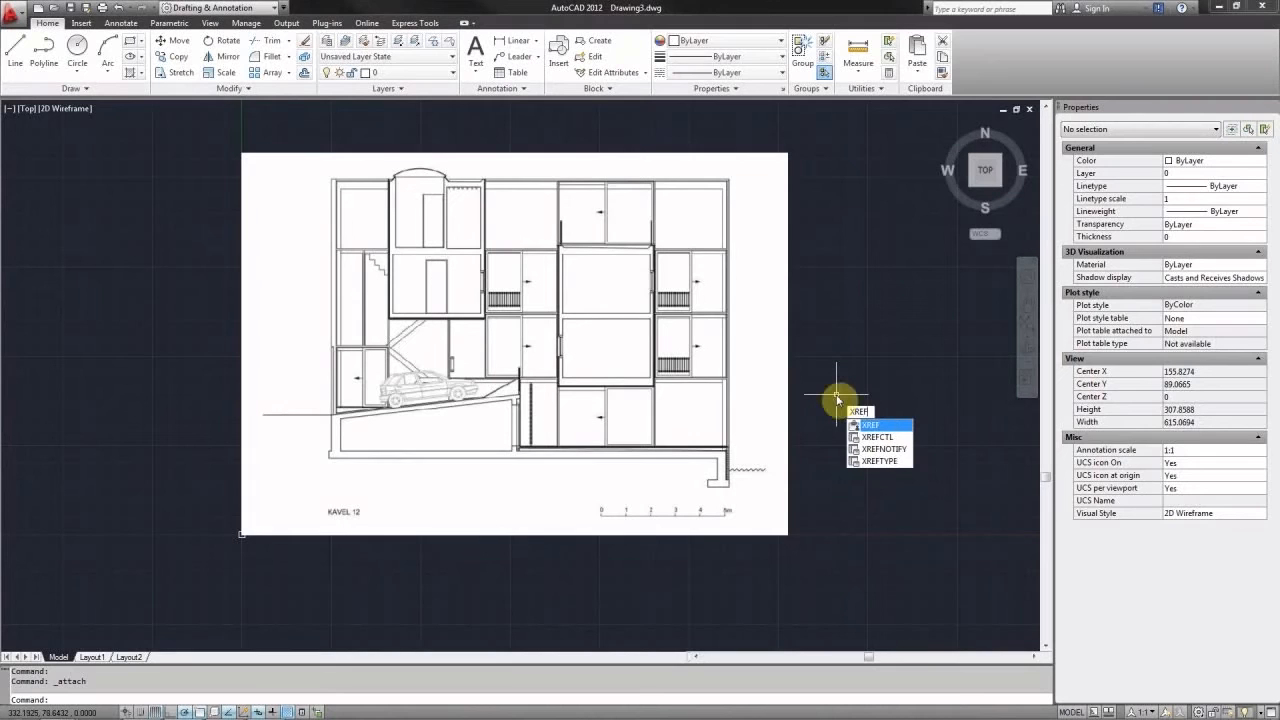
{"action": "key", "text": "Return"}
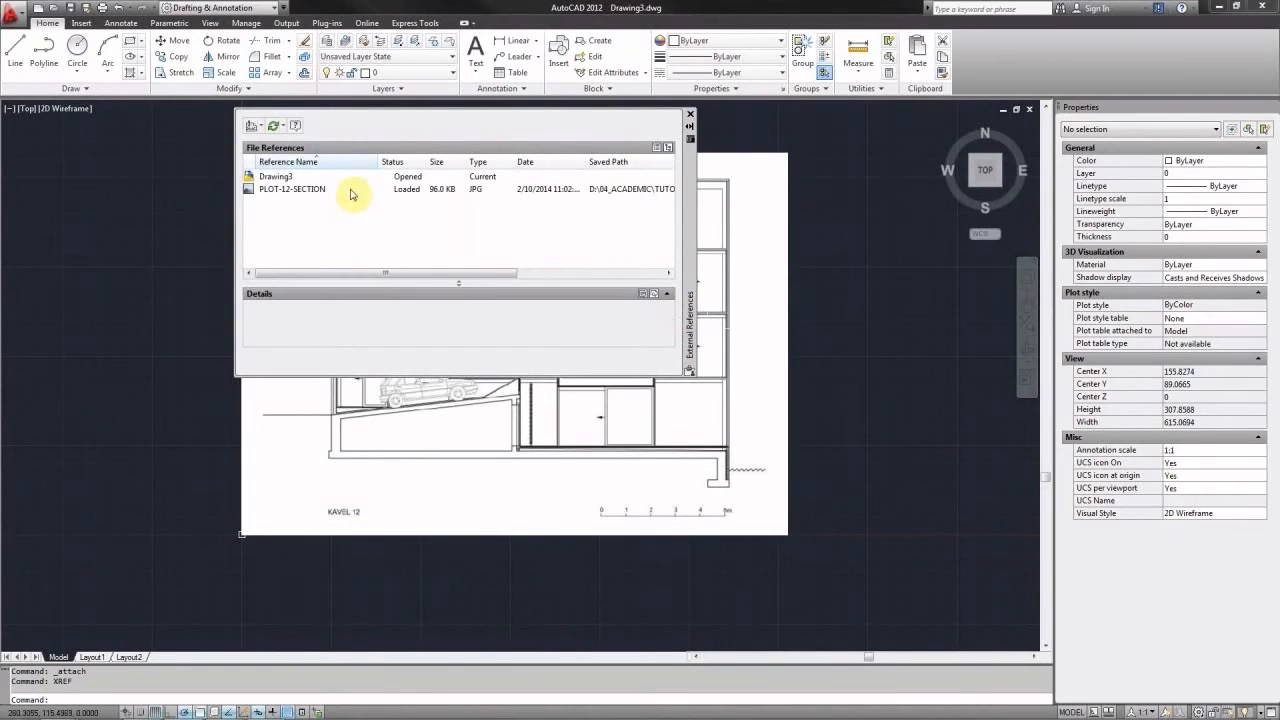
{"action": "left_click", "coordinate": [260, 128]}
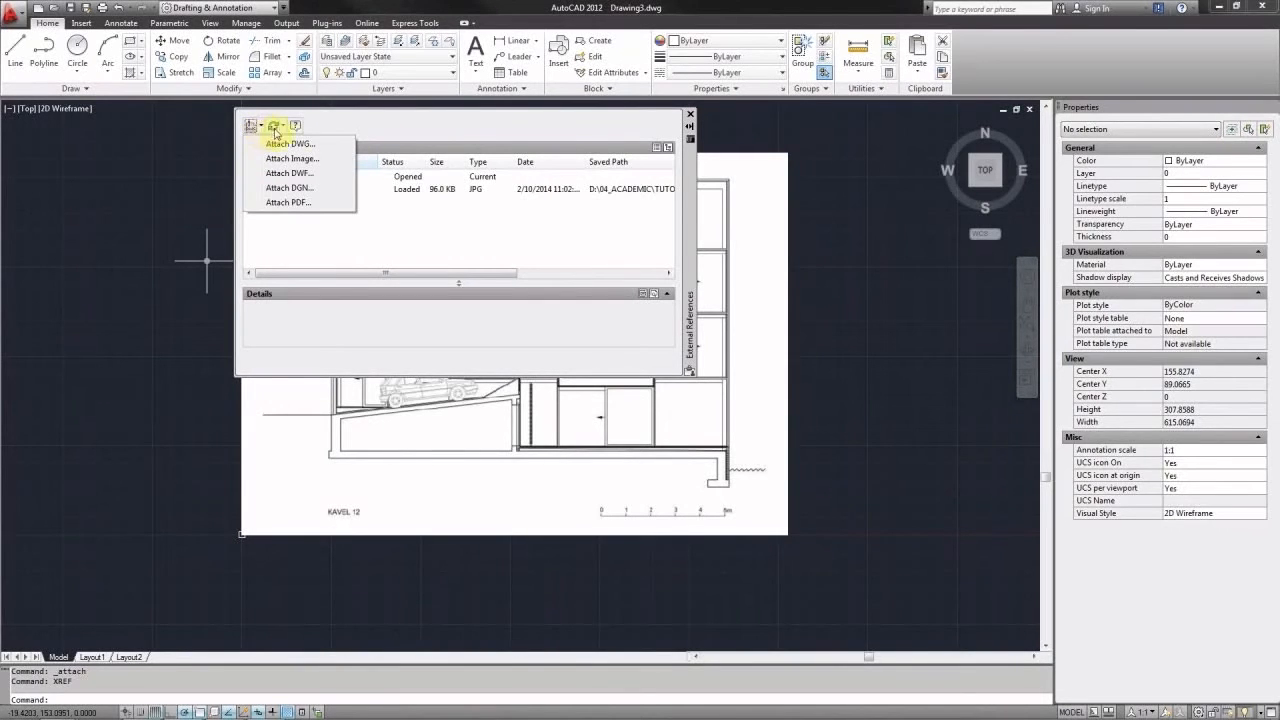
{"action": "left_click", "coordinate": [343, 168]}
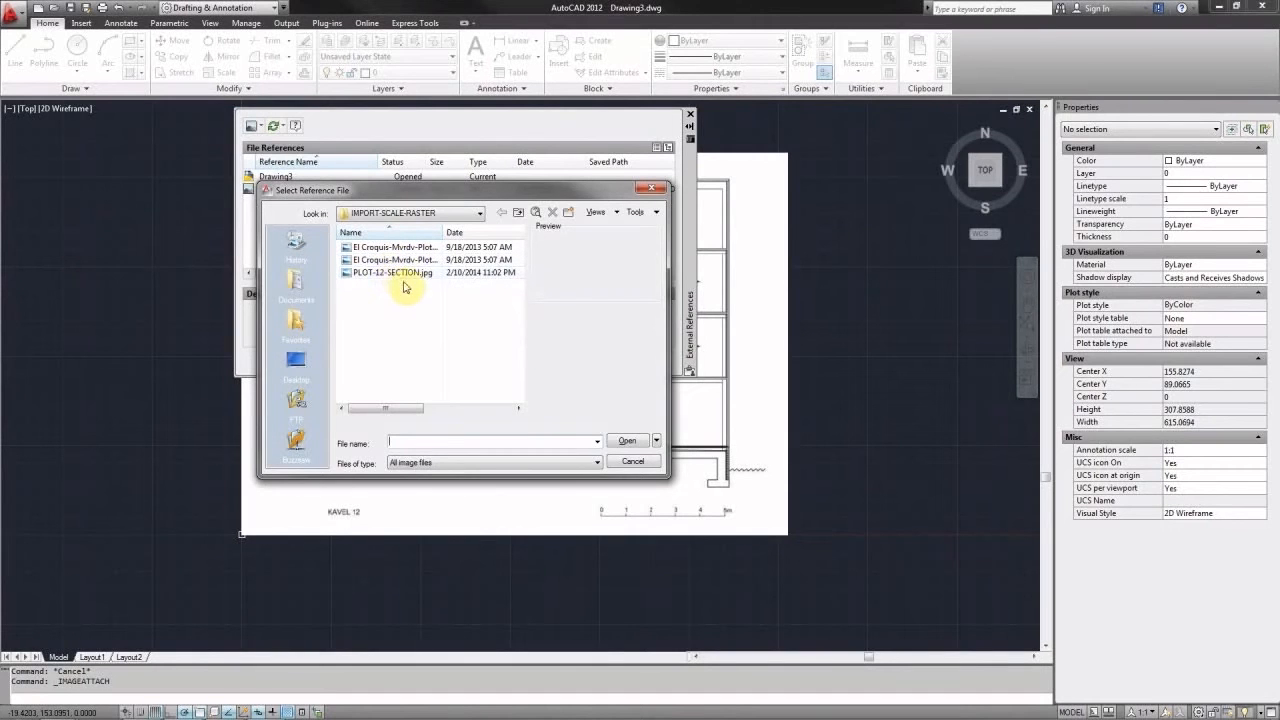
{"action": "left_click", "coordinate": [633, 462]}
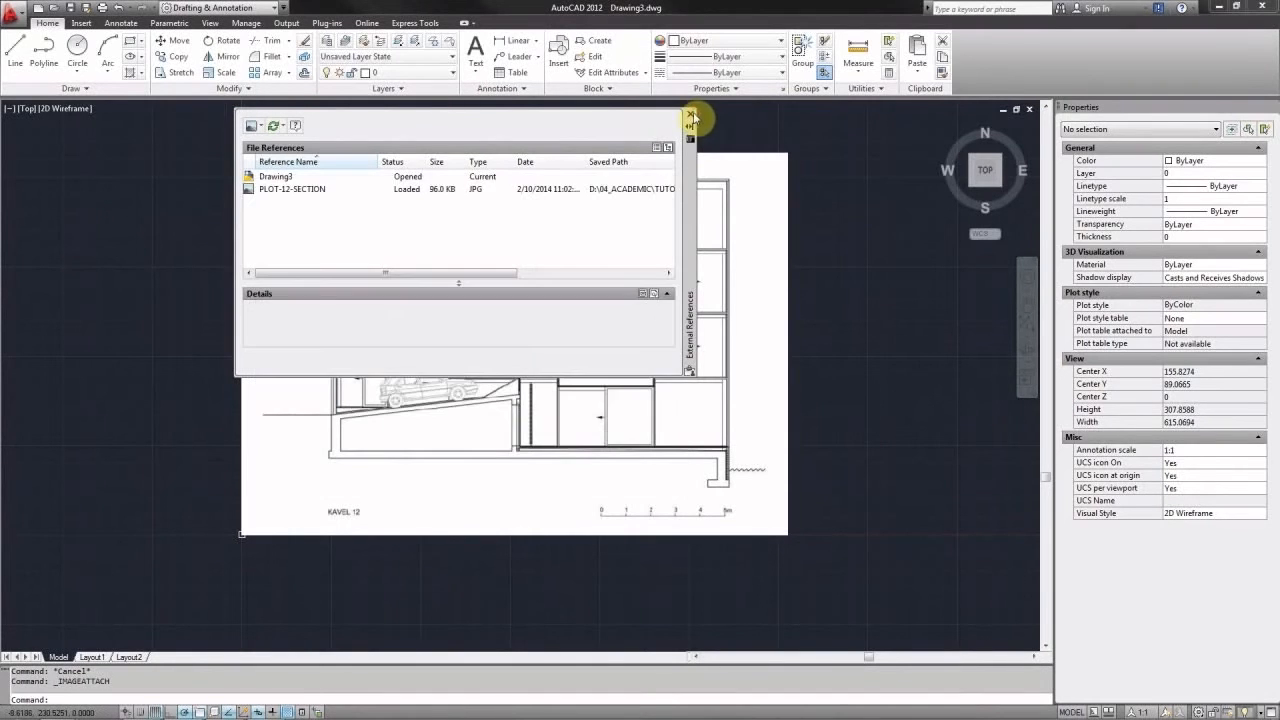
{"action": "left_click", "coordinate": [689, 114]}
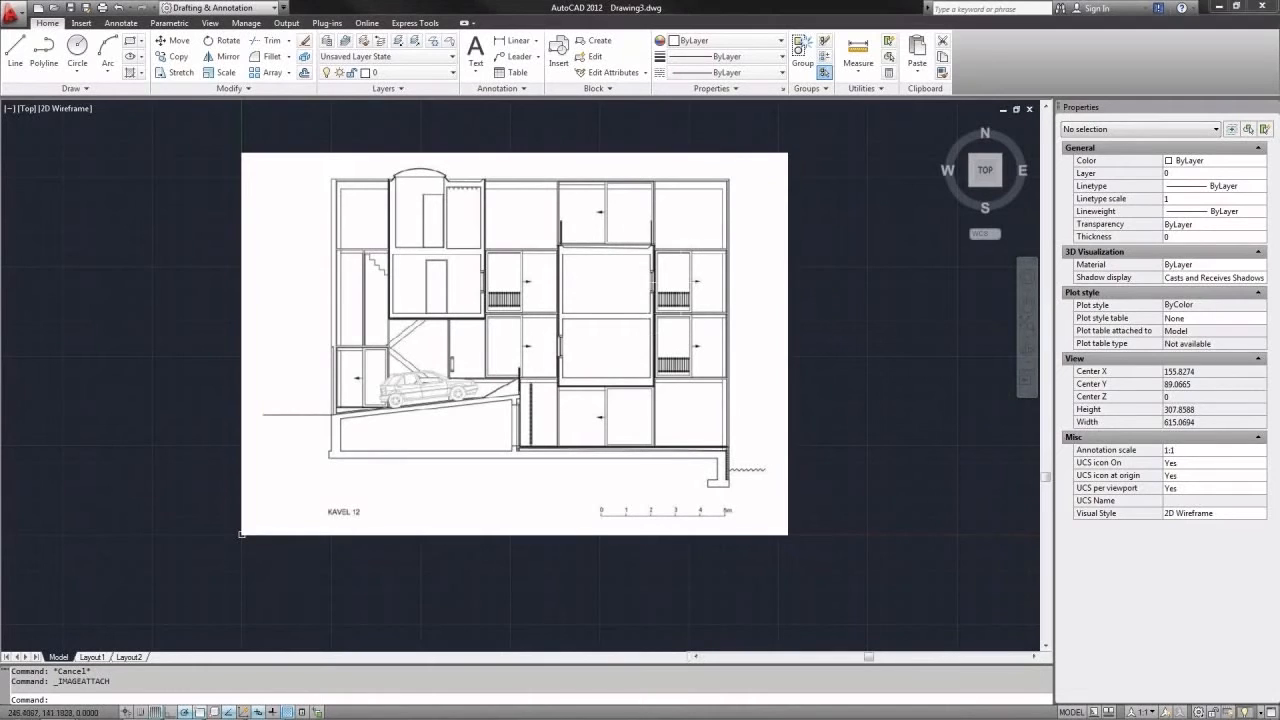
Set the fade of the attached section image to 50
{"action": "left_click", "coordinate": [819, 240]}
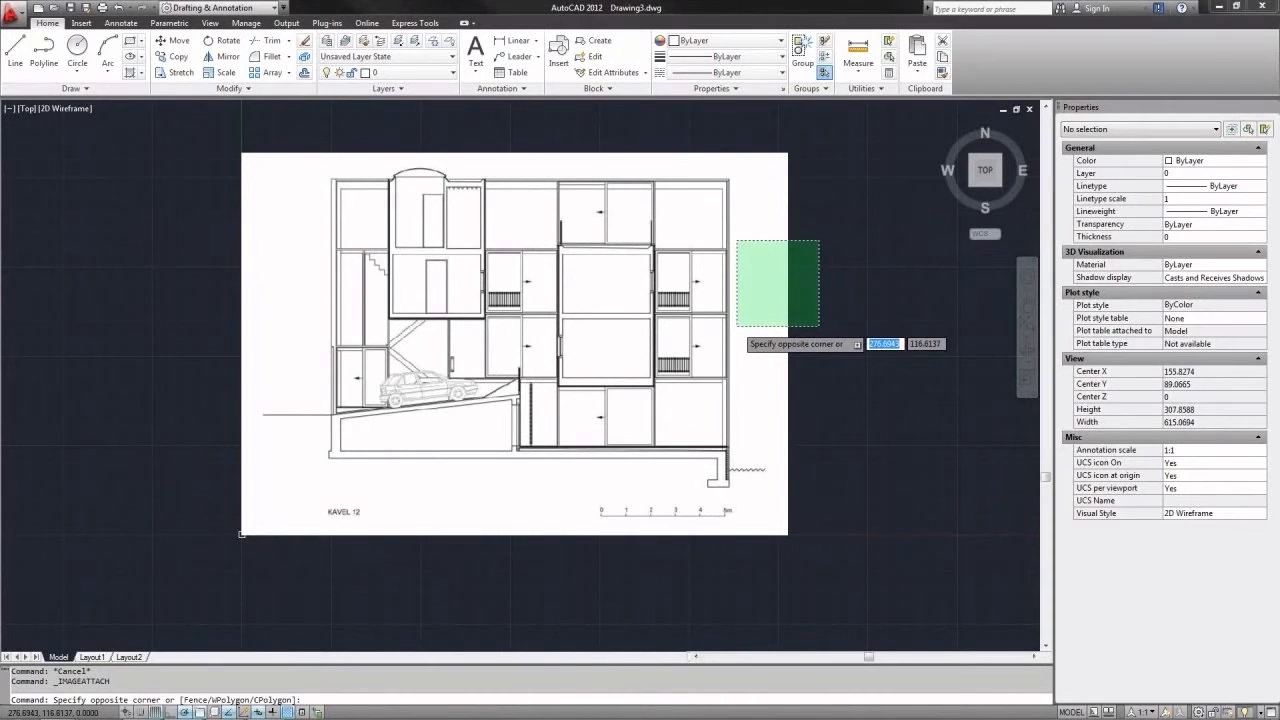
{"action": "left_click", "coordinate": [737, 326]}
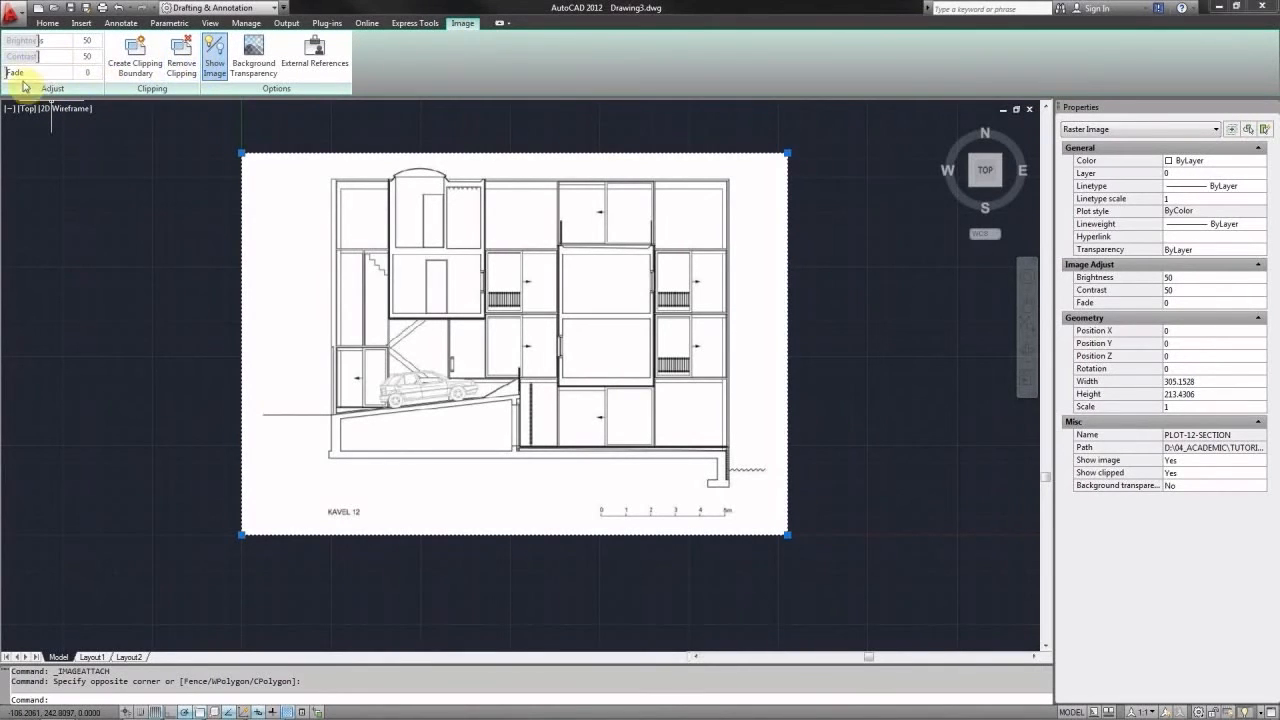
{"action": "left_click_drag", "start_coordinate": [10, 72], "coordinate": [48, 75]}
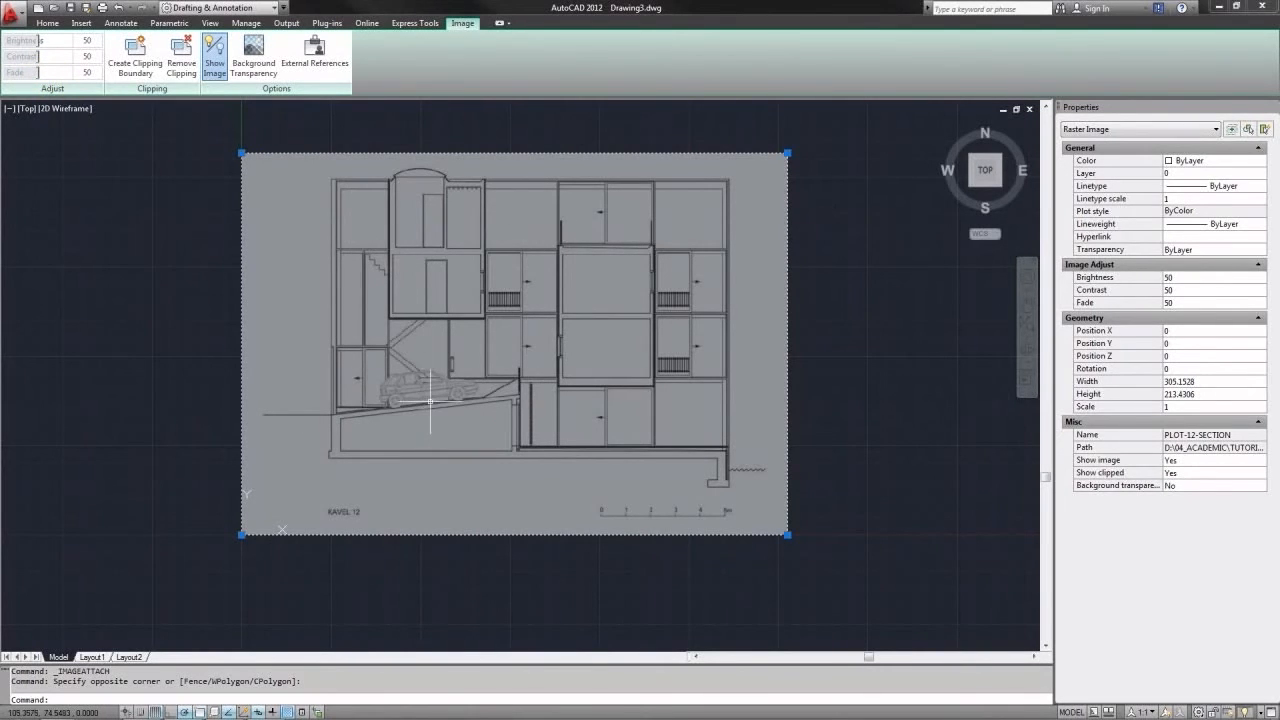
{"action": "key", "text": "Escape"}
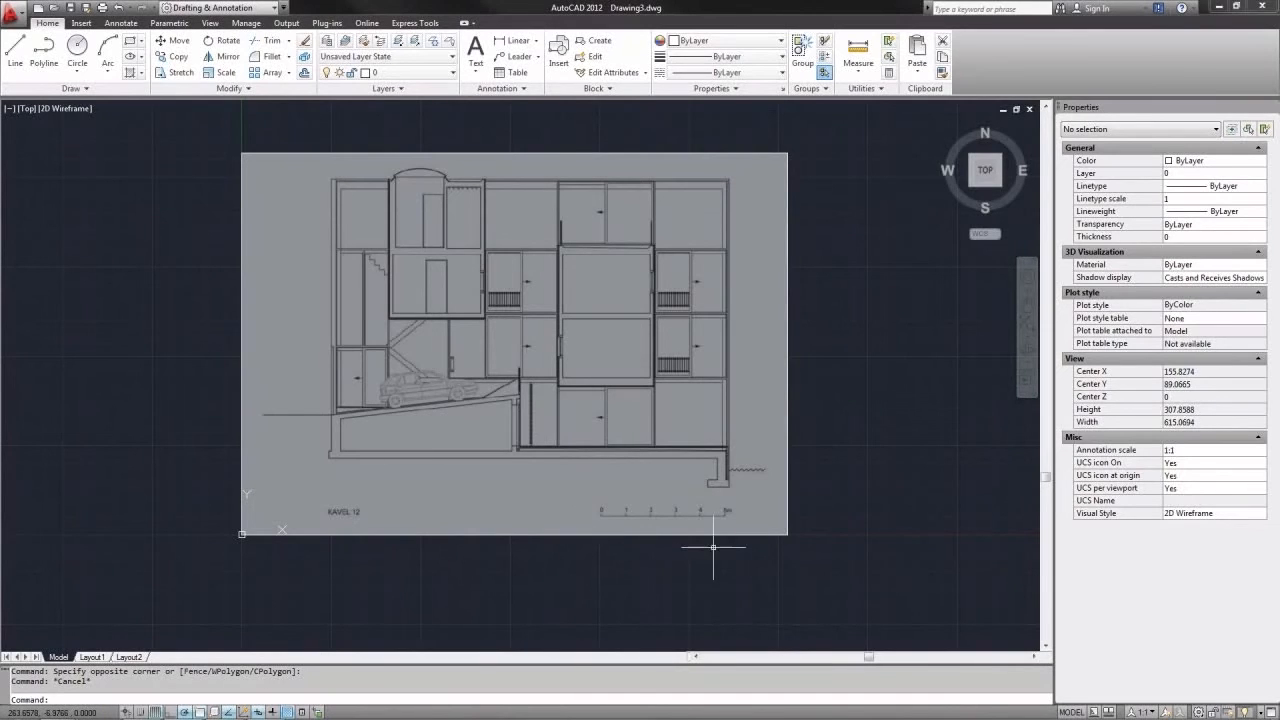
Measure the distance between the 0 and 5m marks of the section image's scale bar
{"action": "scroll", "coordinate": [713, 547], "scroll_direction": "up", "scroll_amount": 3}
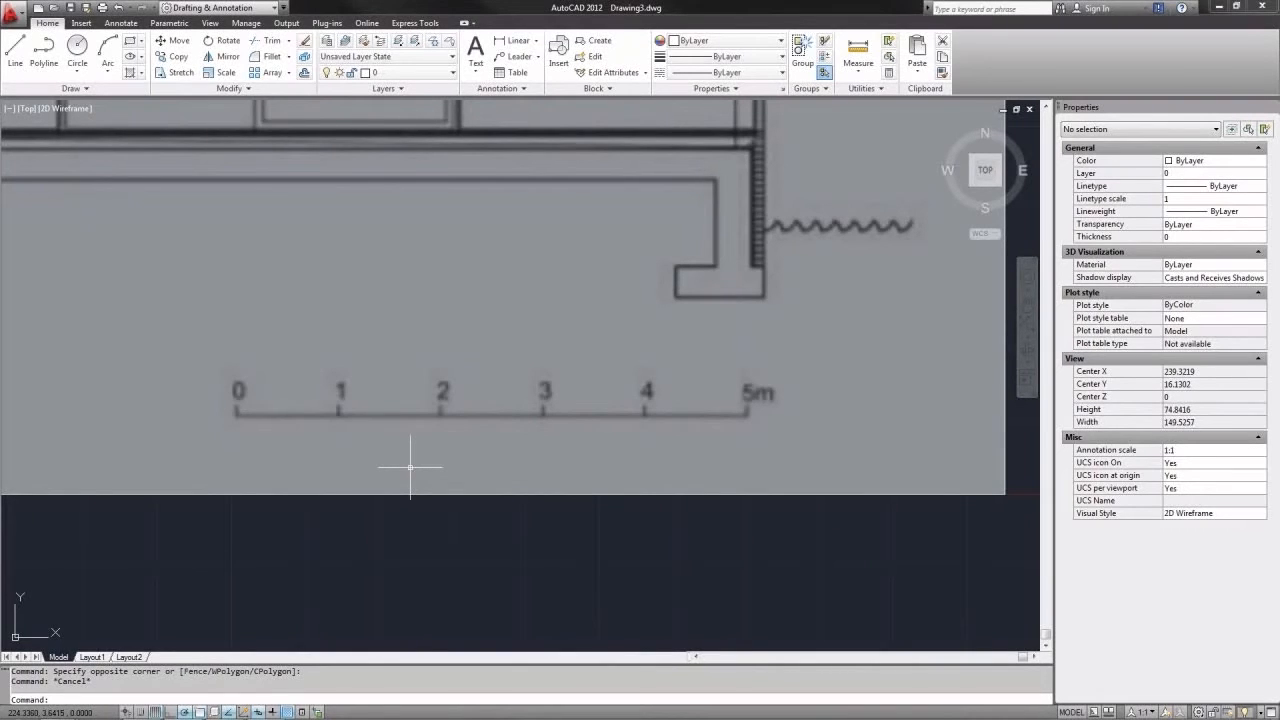
{"action": "type", "text": "di"}
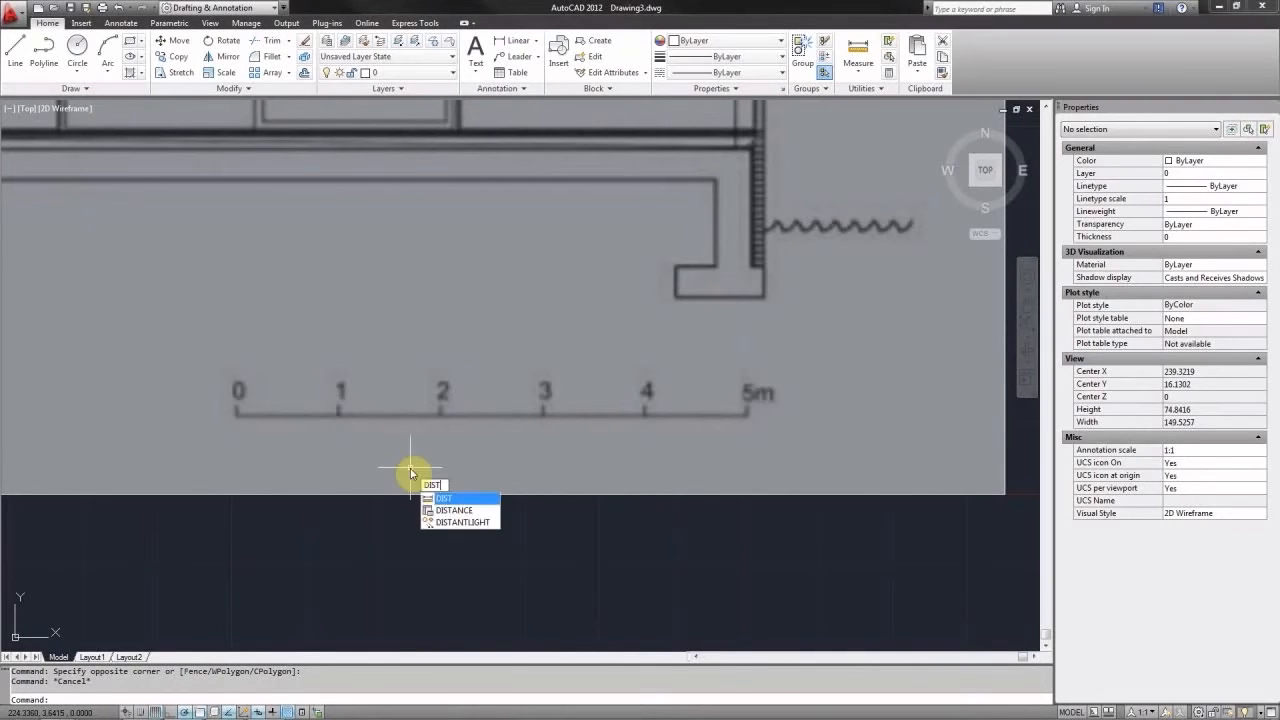
{"action": "key", "text": "Return"}
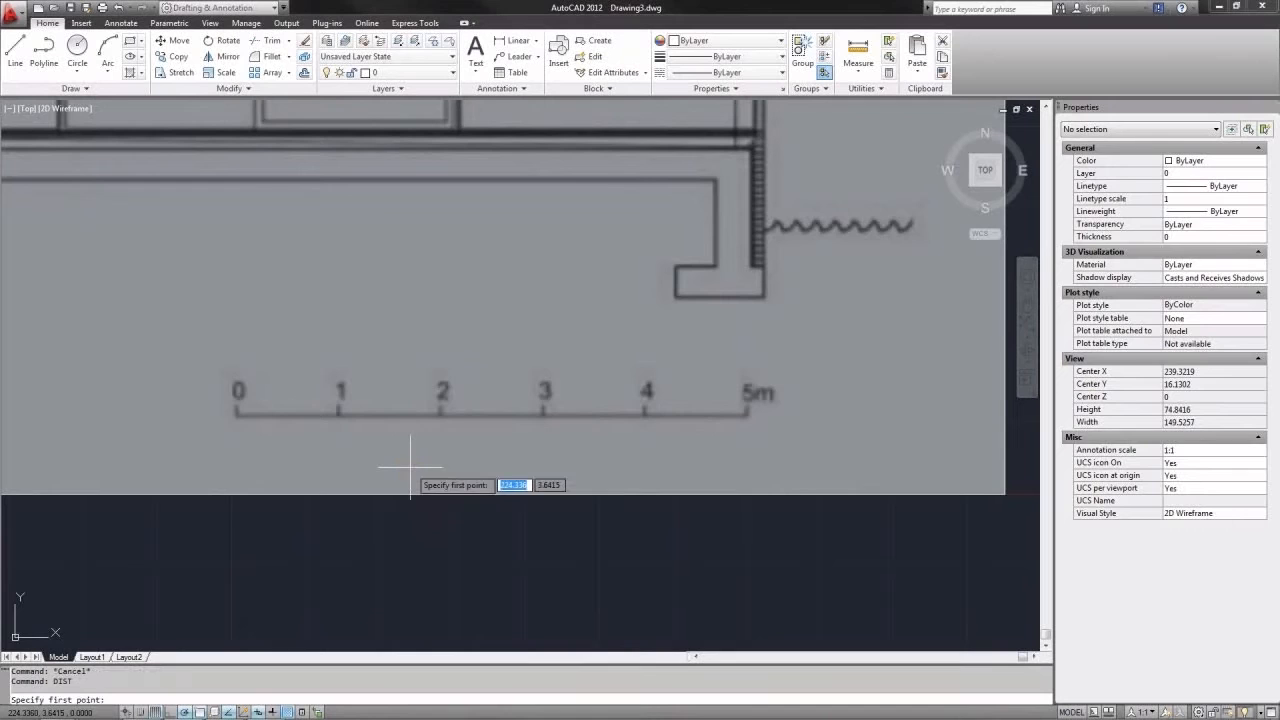
{"action": "left_click", "coordinate": [238, 418]}
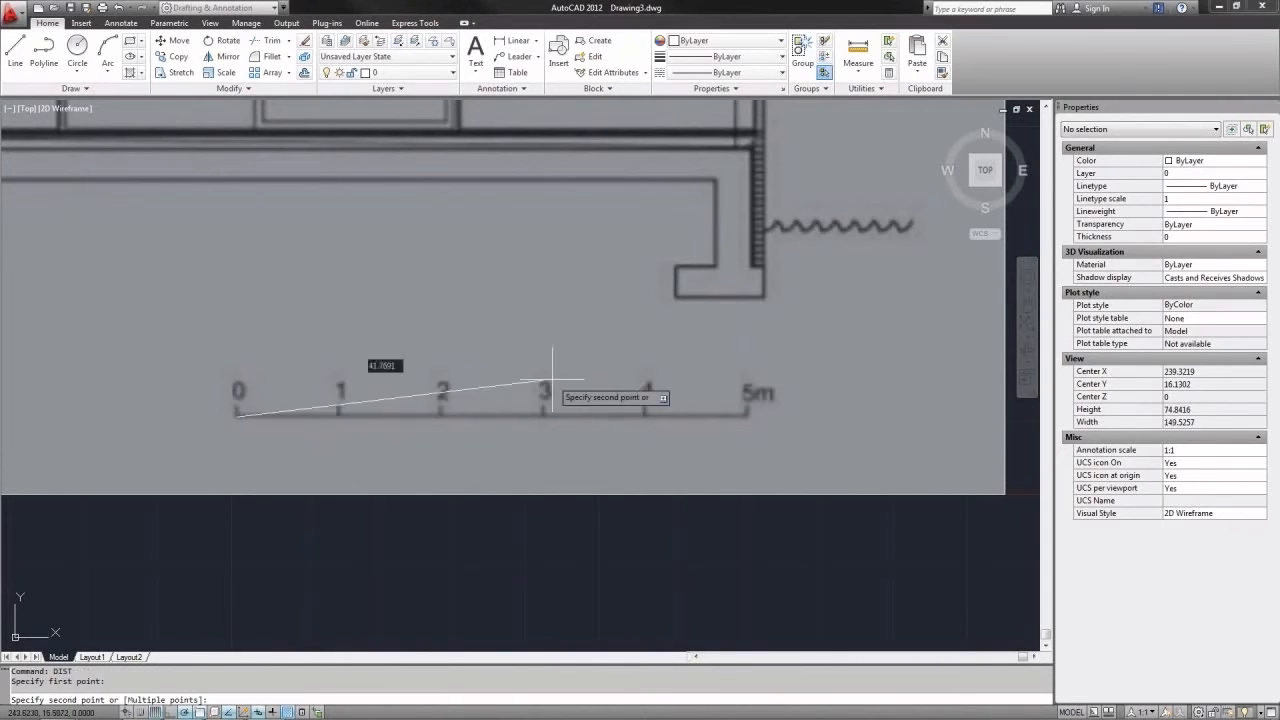
{"action": "left_click", "coordinate": [746, 418]}
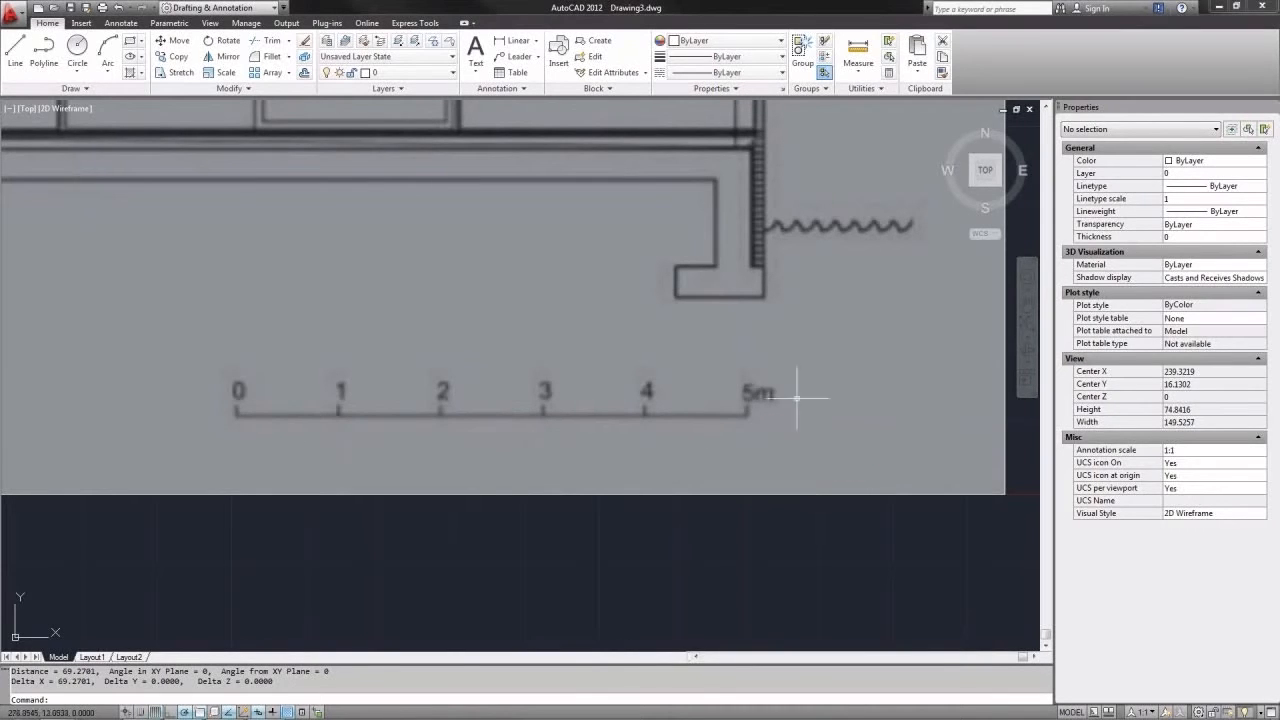
Draw a horizontal line 5000 mm long, starting at the 0 mark of the image's scale bar
{"action": "scroll", "coordinate": [518, 440], "scroll_direction": "down", "scroll_amount": 2}
{"action": "scroll", "coordinate": [560, 450], "scroll_direction": "down", "scroll_amount": 6}
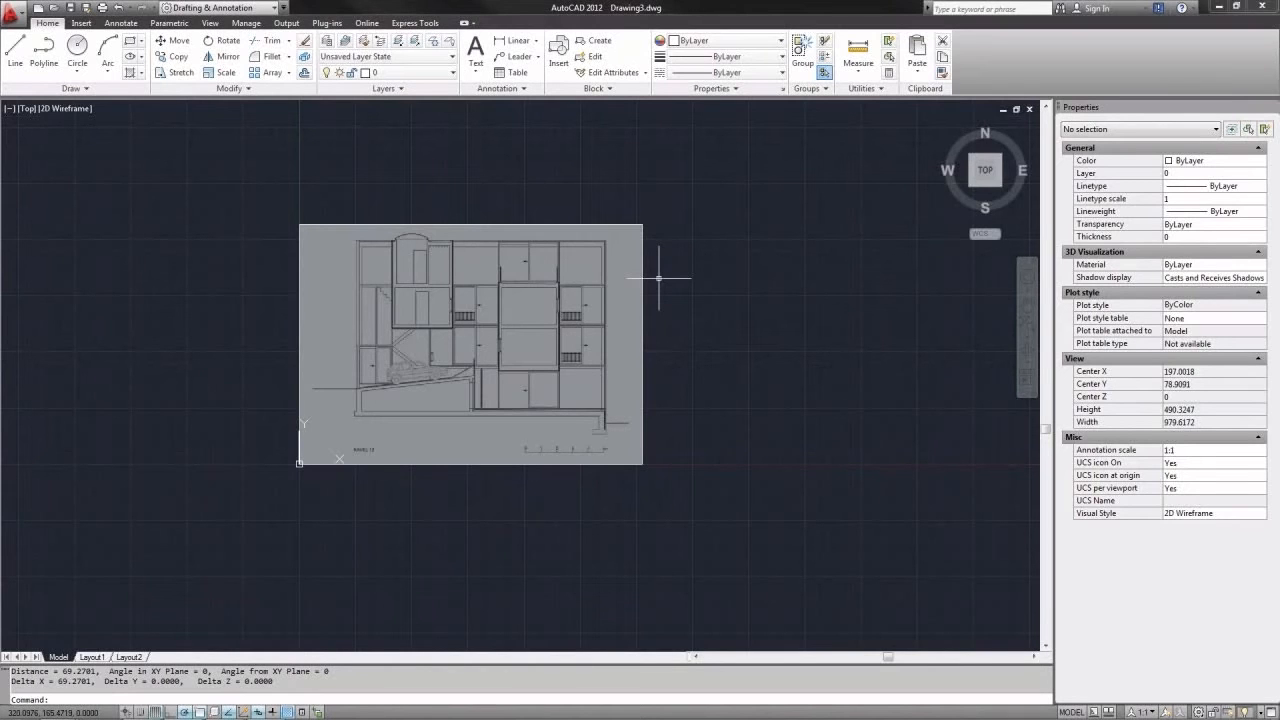
{"action": "left_click", "coordinate": [662, 484]}
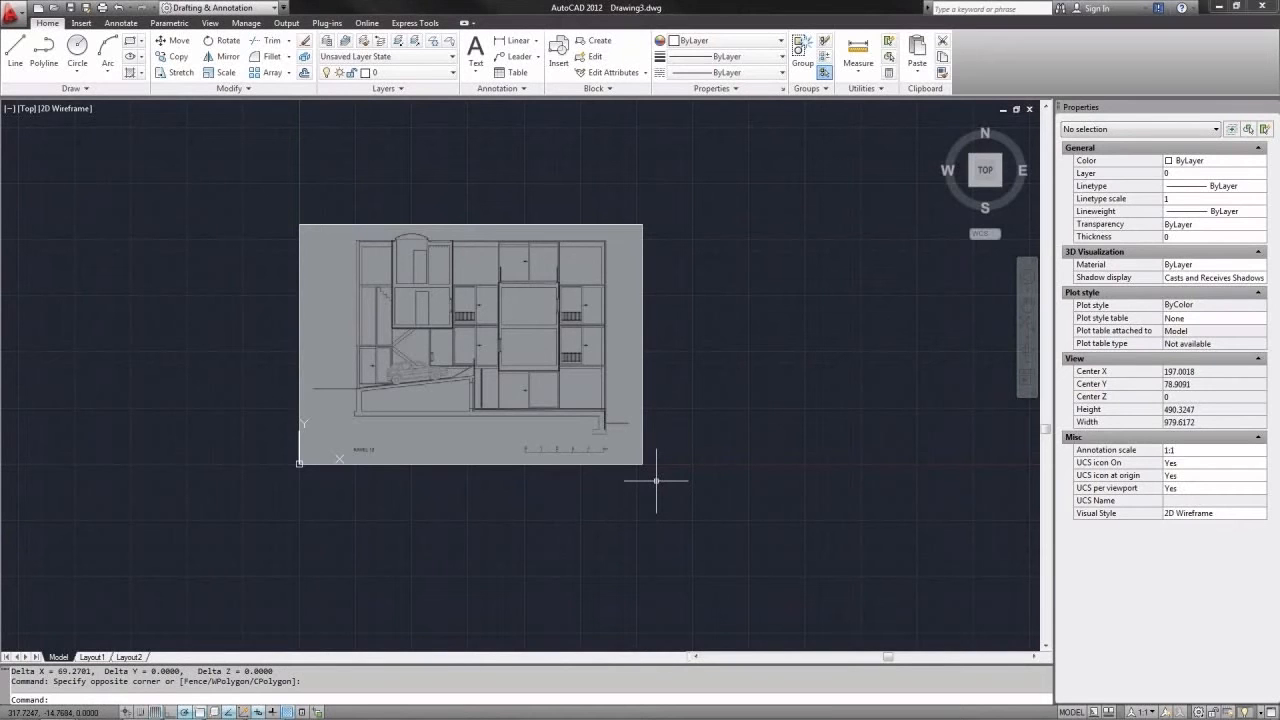
{"action": "left_click", "coordinate": [12, 58]}
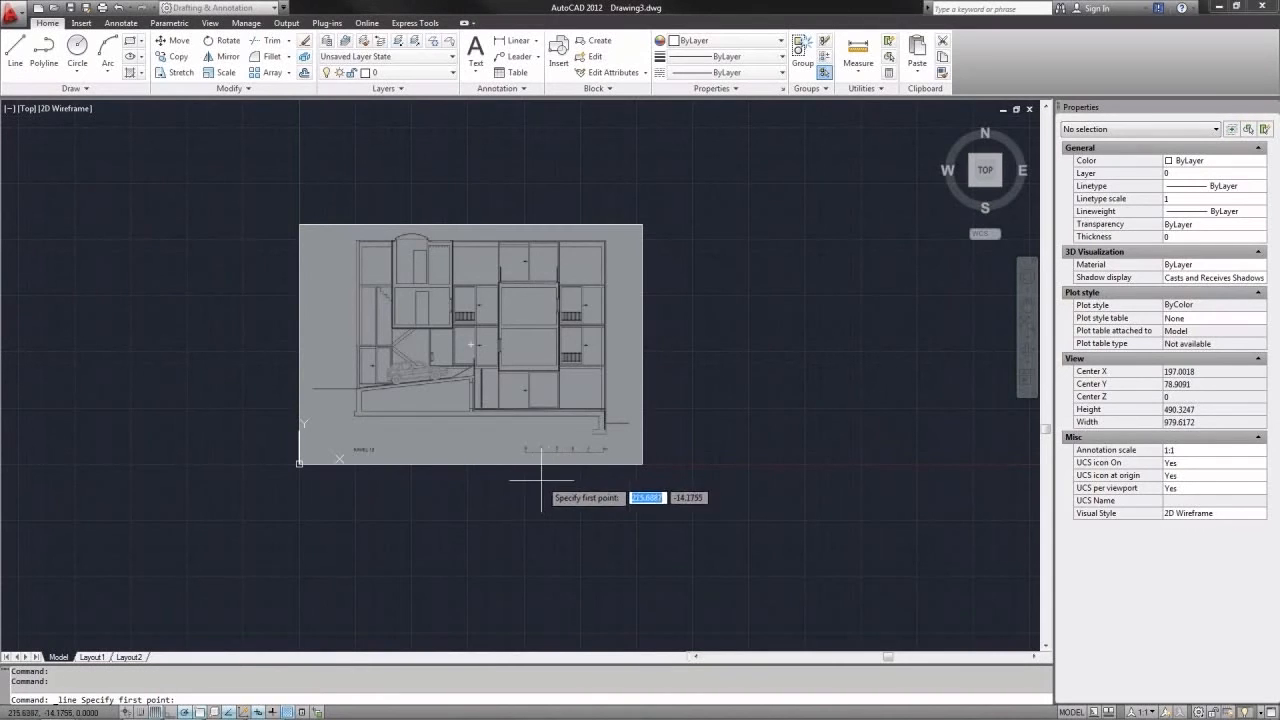
{"action": "scroll", "coordinate": [537, 462], "scroll_direction": "up", "scroll_amount": 6}
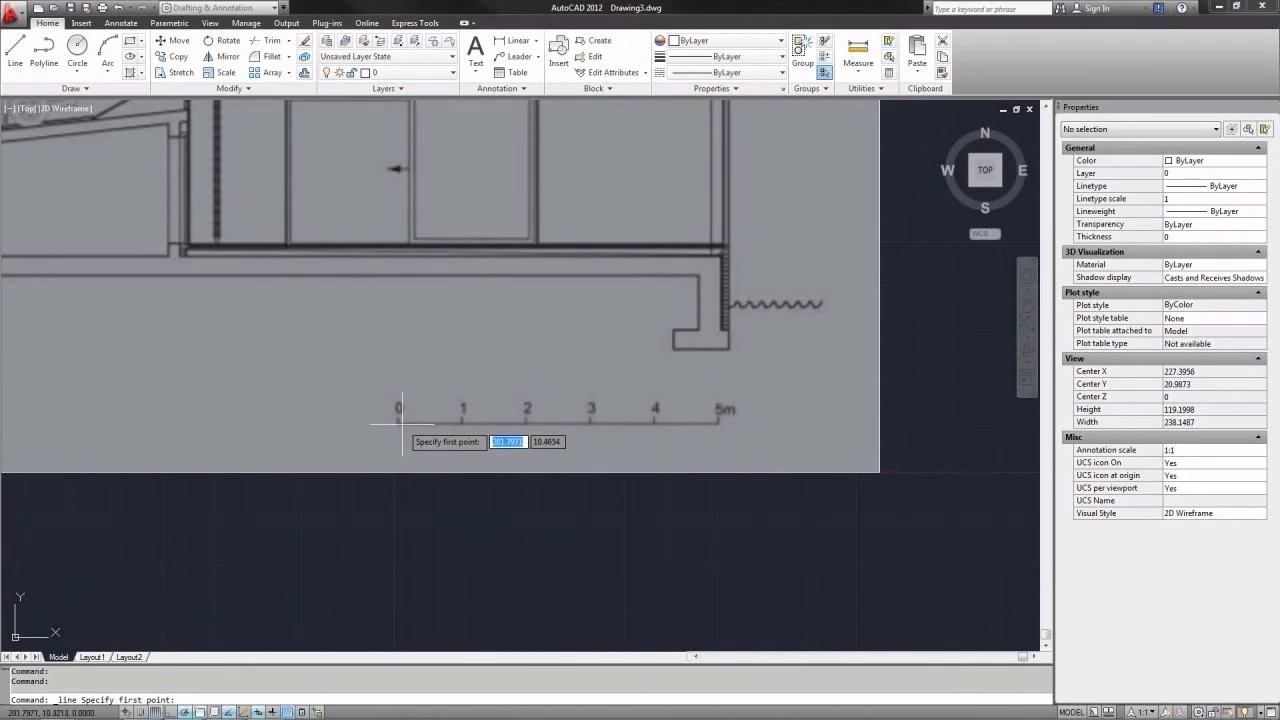
{"action": "scroll", "coordinate": [398, 425], "scroll_direction": "up", "scroll_amount": 5}
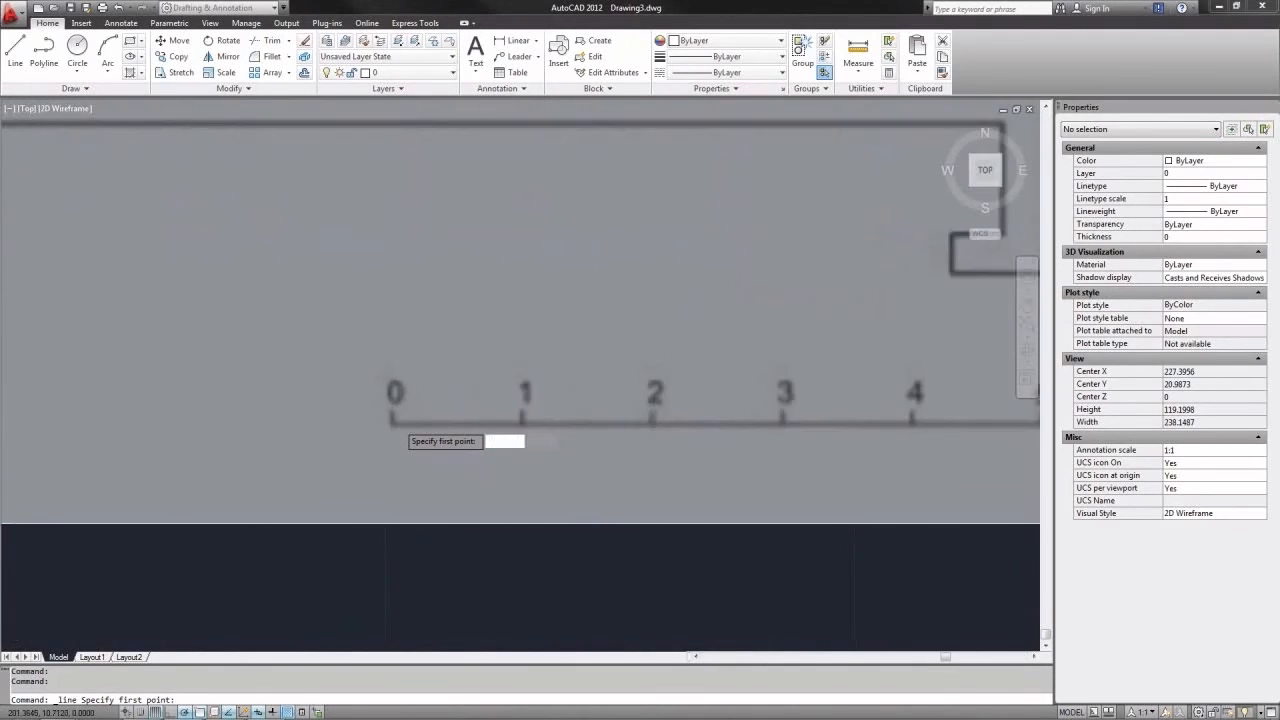
{"action": "scroll", "coordinate": [395, 425], "scroll_direction": "up", "scroll_amount": 3}
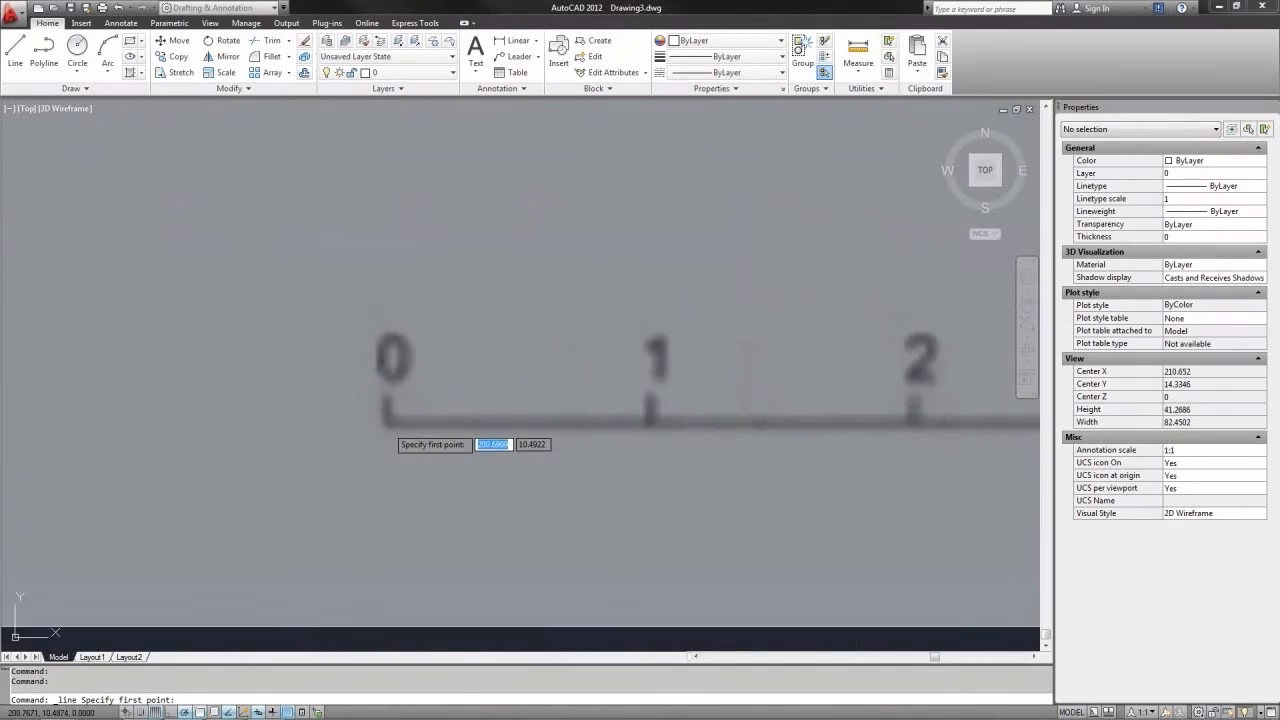
{"action": "left_click", "coordinate": [386, 420]}
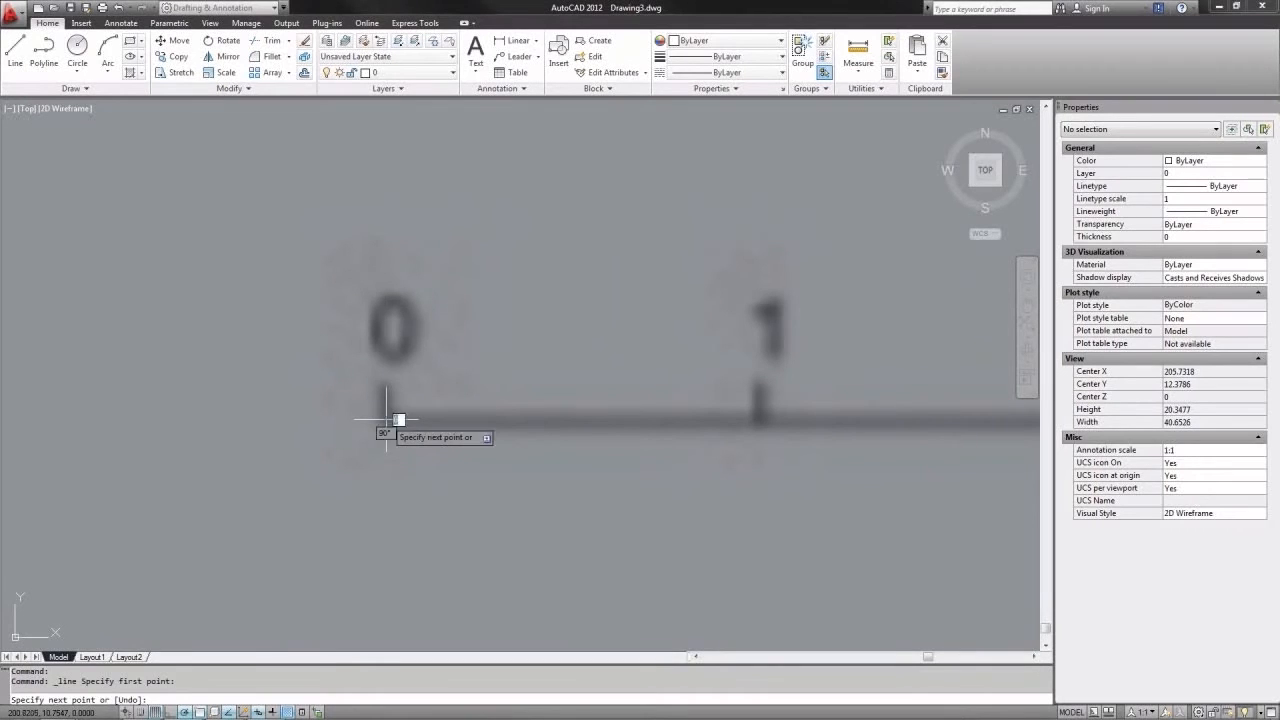
{"action": "scroll", "coordinate": [255, 466], "scroll_direction": "down", "scroll_amount": 4}
{"action": "scroll", "coordinate": [250, 466], "scroll_direction": "down", "scroll_amount": 5}
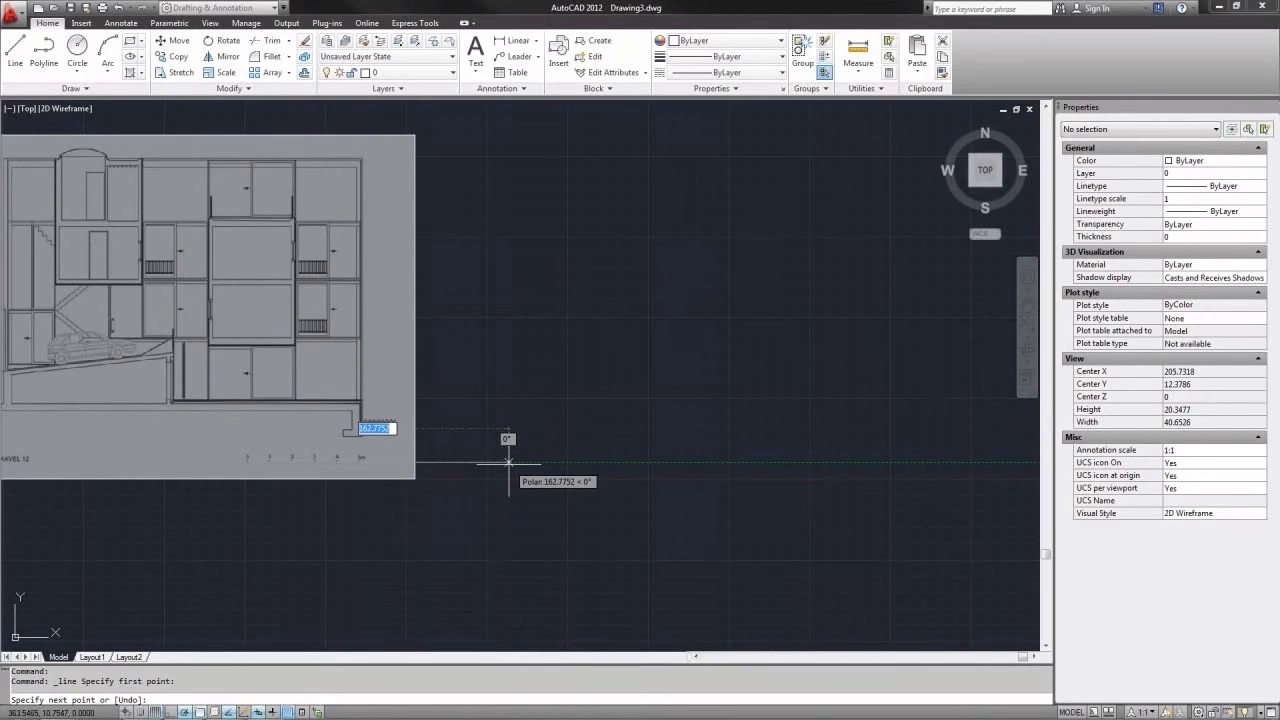
{"action": "type", "text": "5000"}
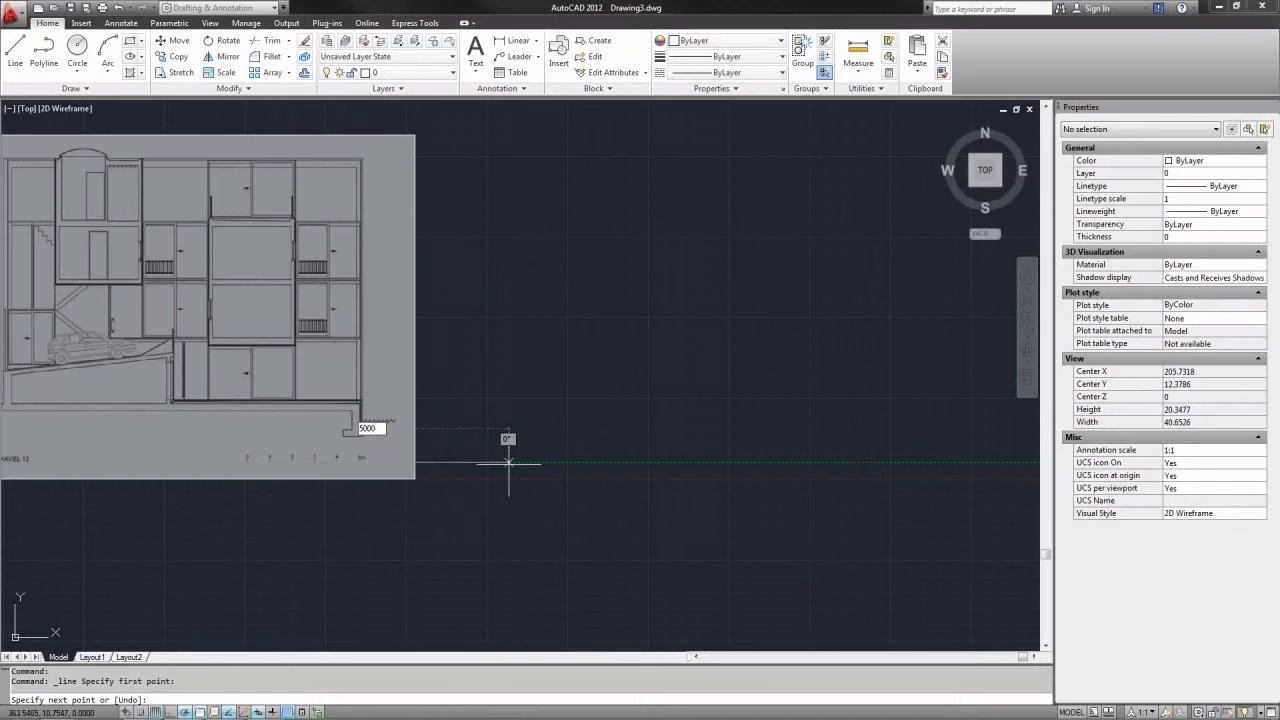
{"action": "key", "text": "Return"}
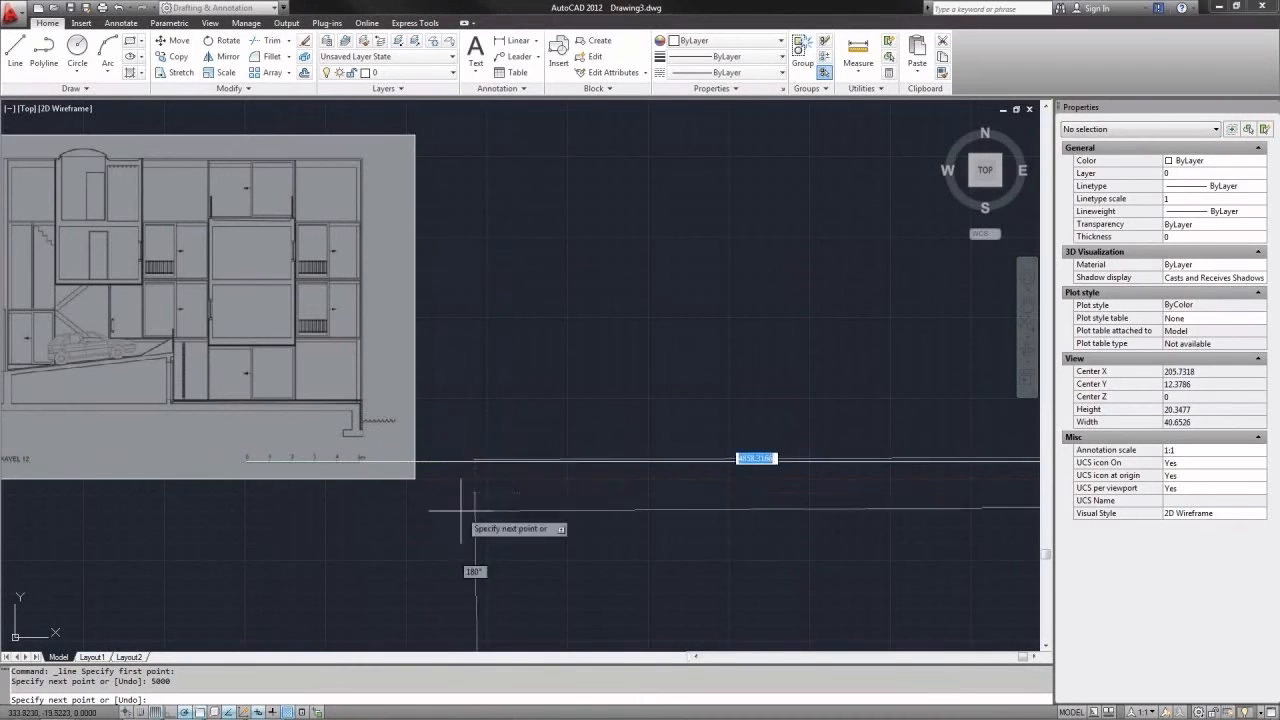
{"action": "scroll", "coordinate": [300, 470], "scroll_direction": "down", "scroll_amount": 8}
{"action": "scroll", "coordinate": [280, 472], "scroll_direction": "down", "scroll_amount": 4}
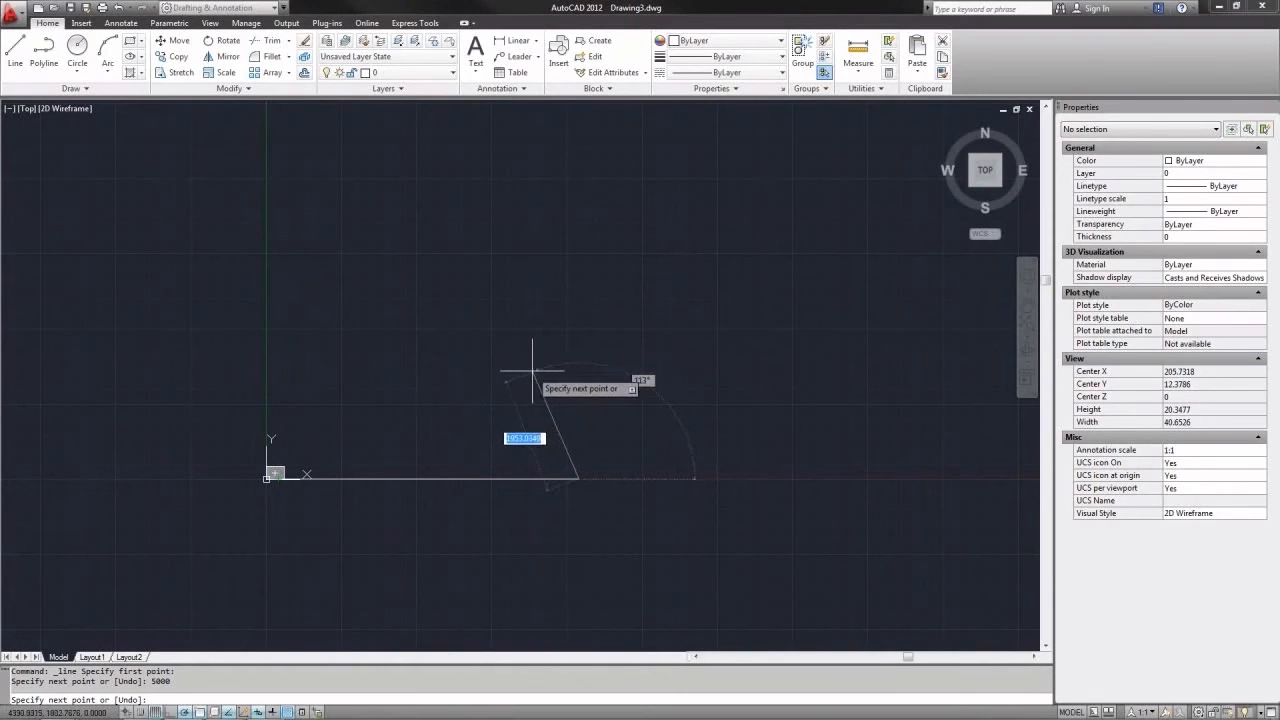
{"action": "key", "text": "Return"}
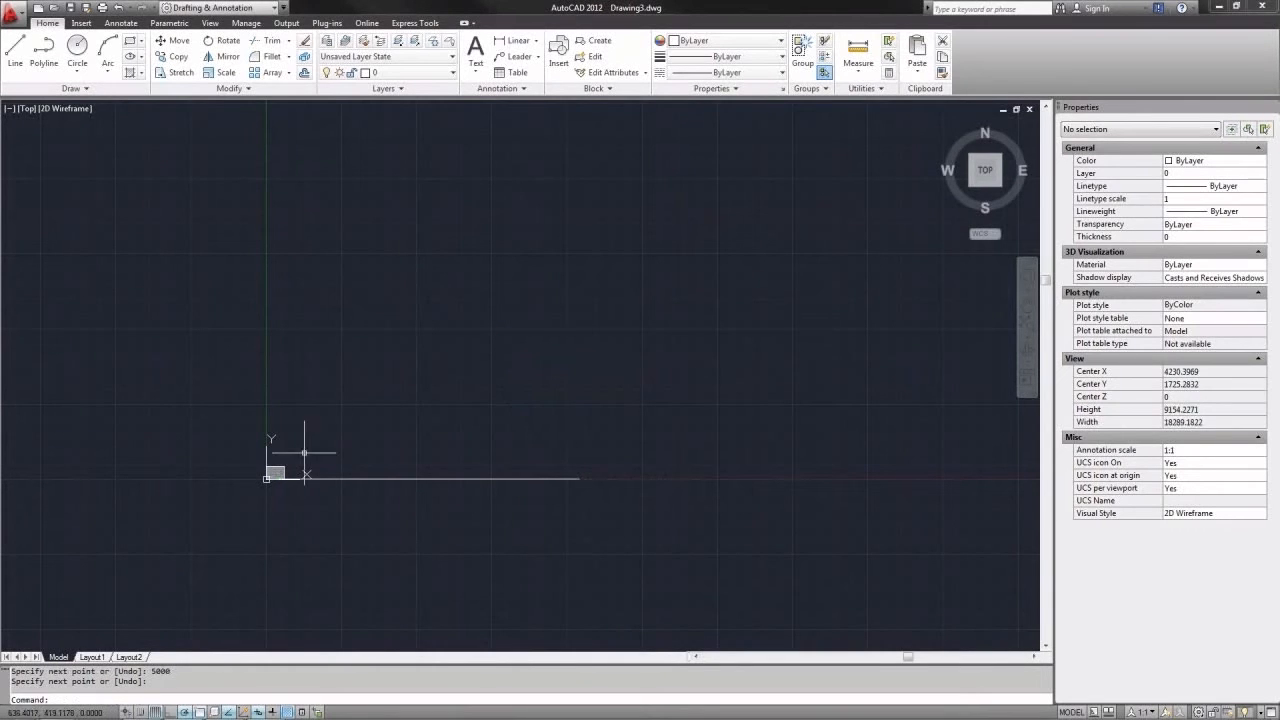
Measure the length of the horizontal line drawn from the scale bar
{"action": "scroll", "coordinate": [311, 466], "scroll_direction": "up", "scroll_amount": 3}
{"action": "middle_click_drag", "start_coordinate": [380, 432], "coordinate": [358, 452]}
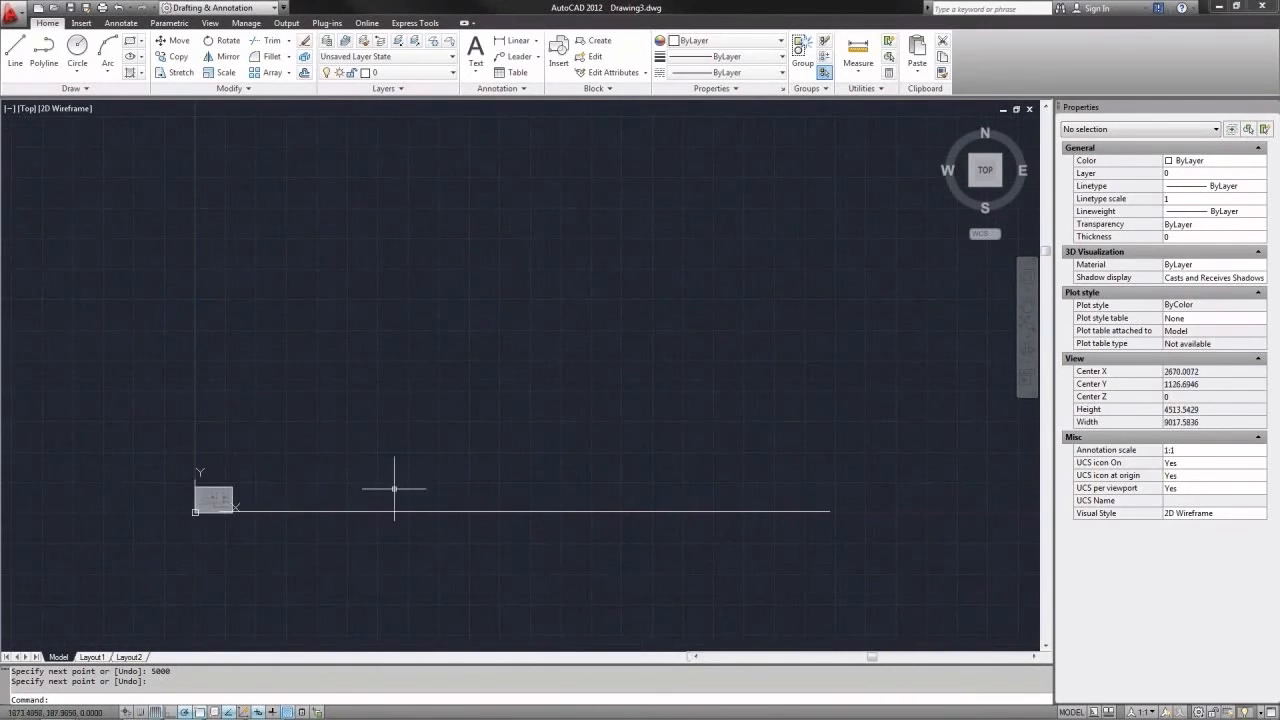
{"action": "left_click", "coordinate": [457, 467]}
{"action": "left_click", "coordinate": [380, 541]}
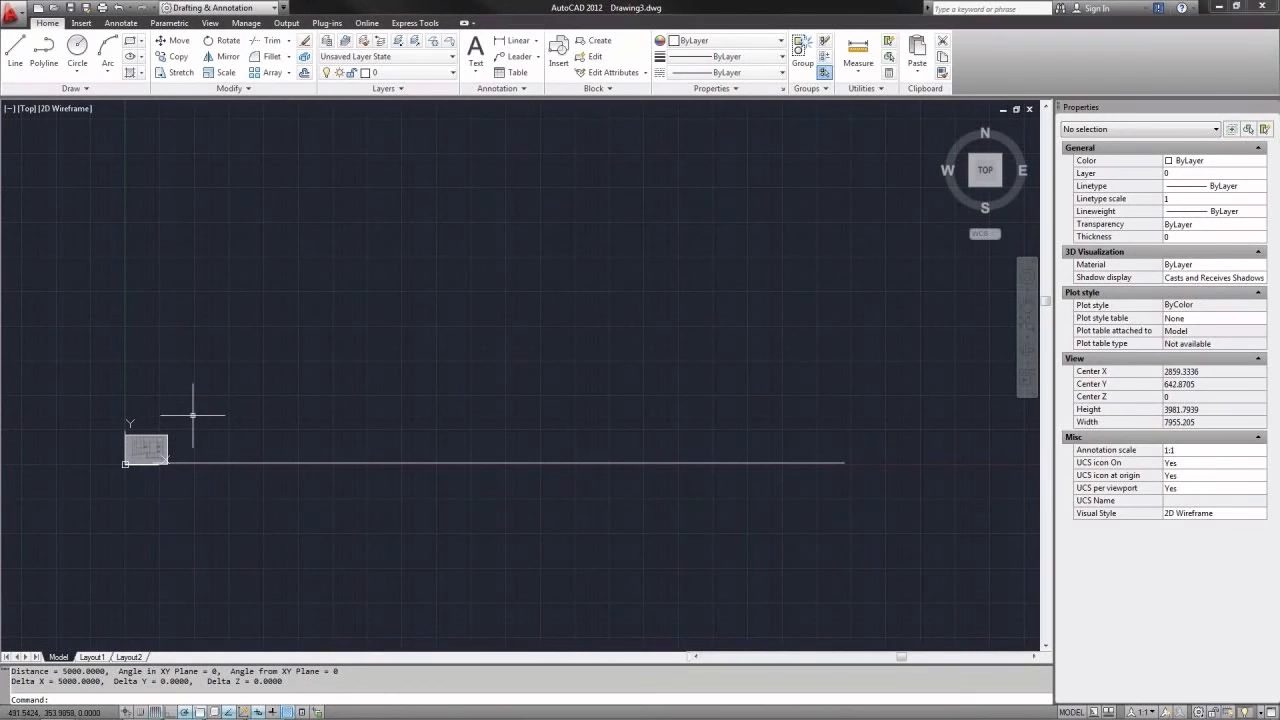
{"action": "left_click", "coordinate": [150, 448]}
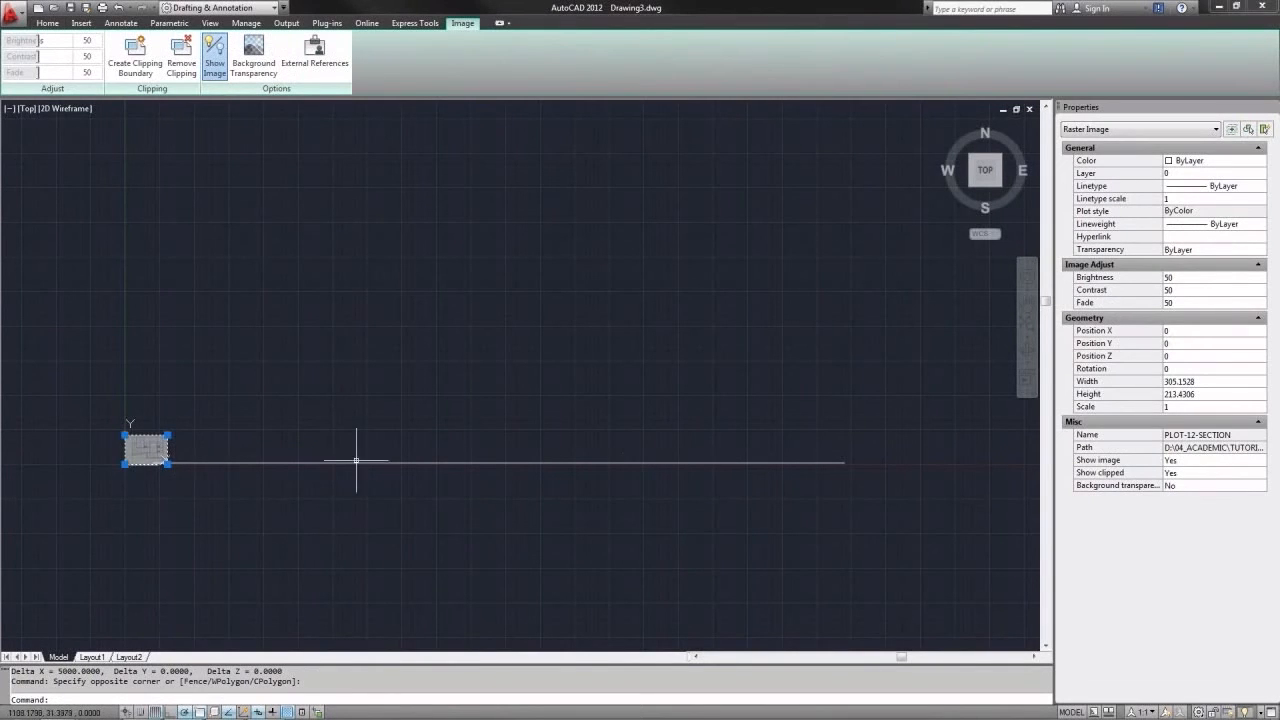
{"action": "scroll", "coordinate": [140, 456], "scroll_direction": "up", "scroll_amount": 10}
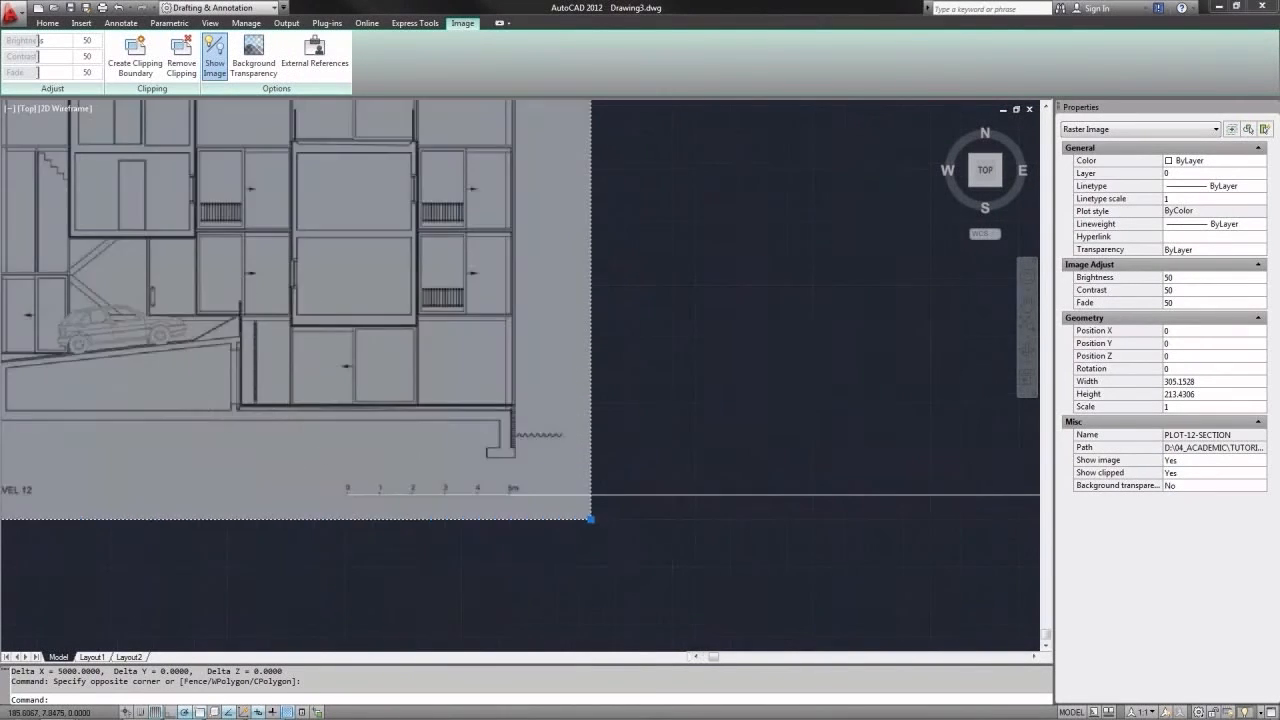
{"action": "scroll", "coordinate": [306, 500], "scroll_direction": "up", "scroll_amount": 2}
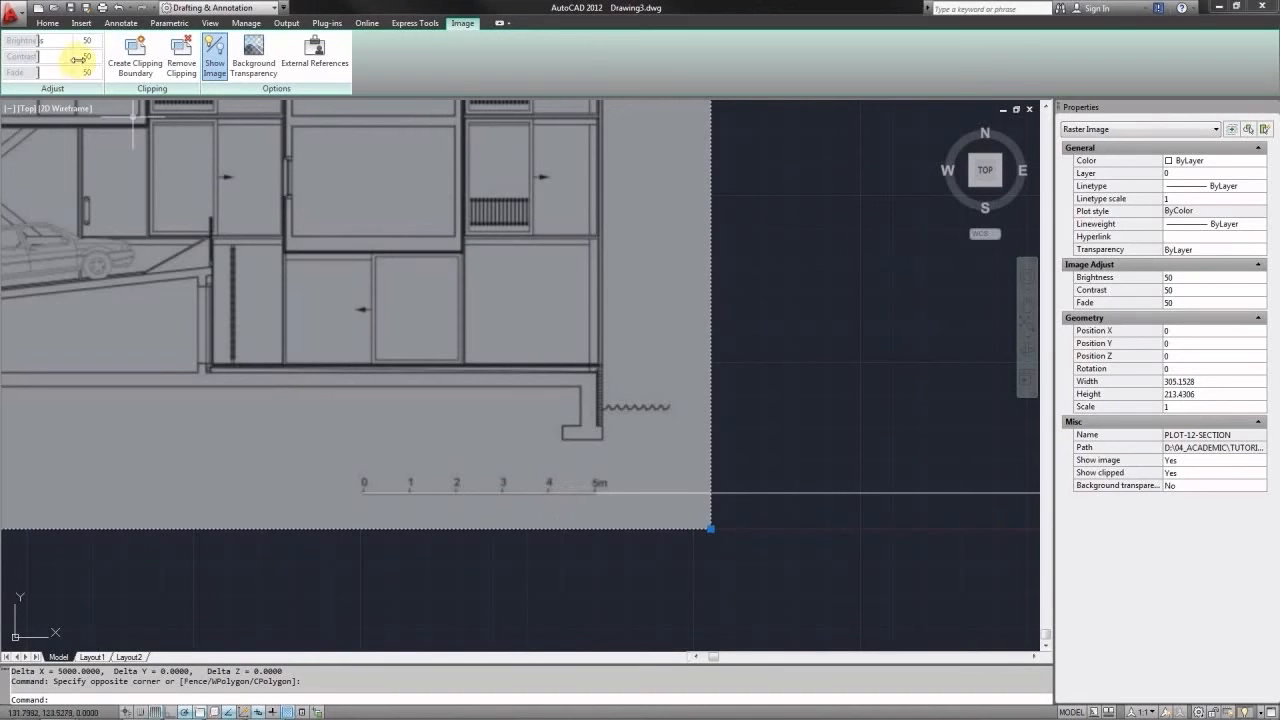
{"action": "left_click", "coordinate": [48, 24]}
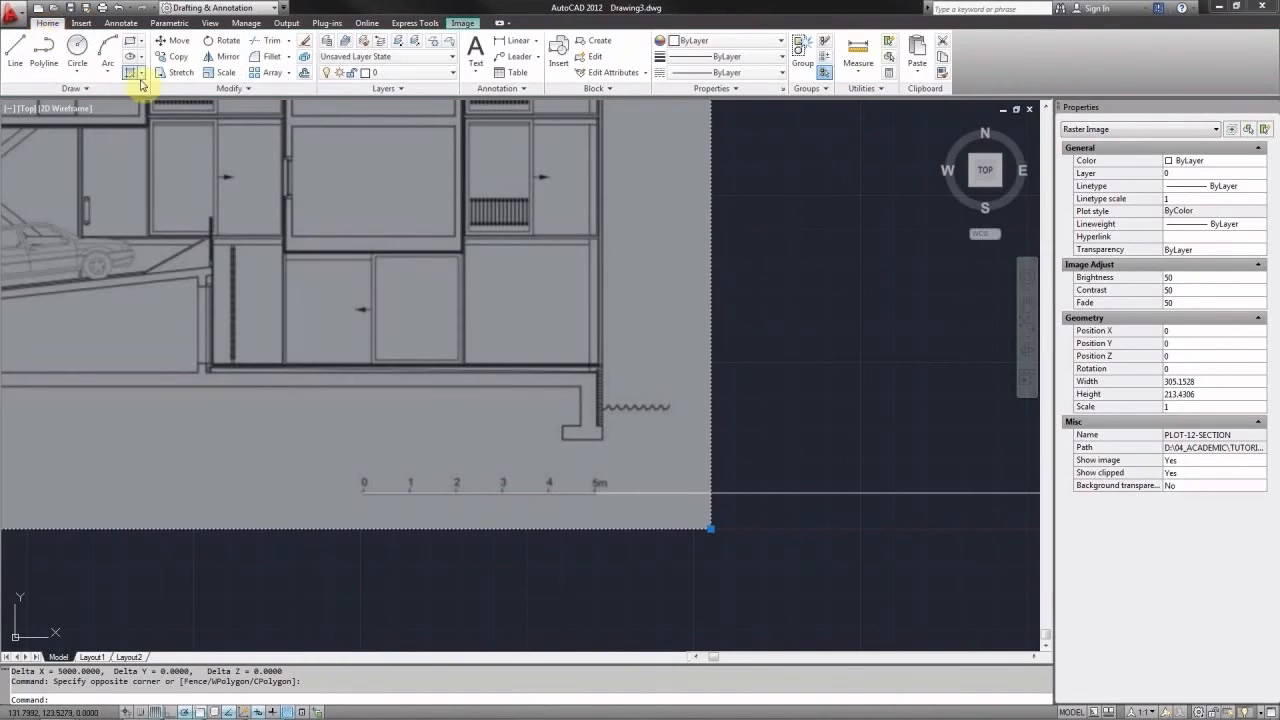
{"action": "key", "text": "Escape"}
{"action": "key", "text": "Escape"}
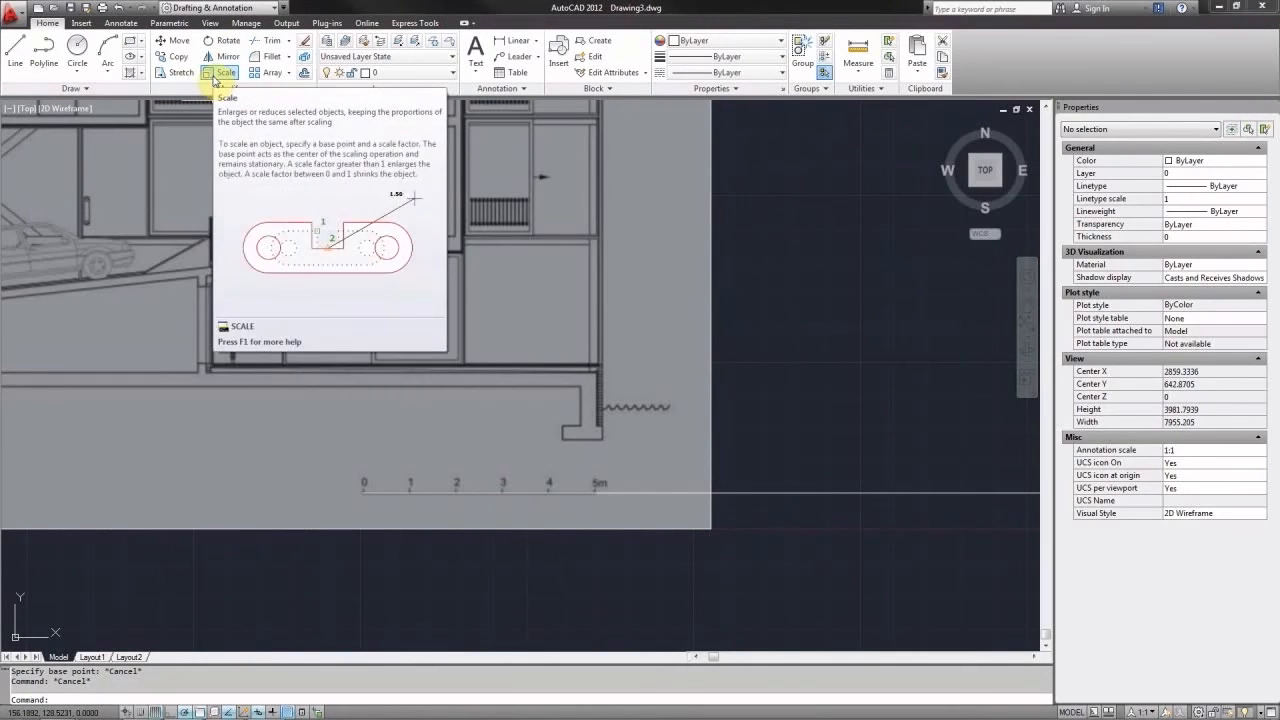
Start scaling the section image, with the base point at the 0 mark of its scale bar
{"action": "left_click", "coordinate": [216, 73]}
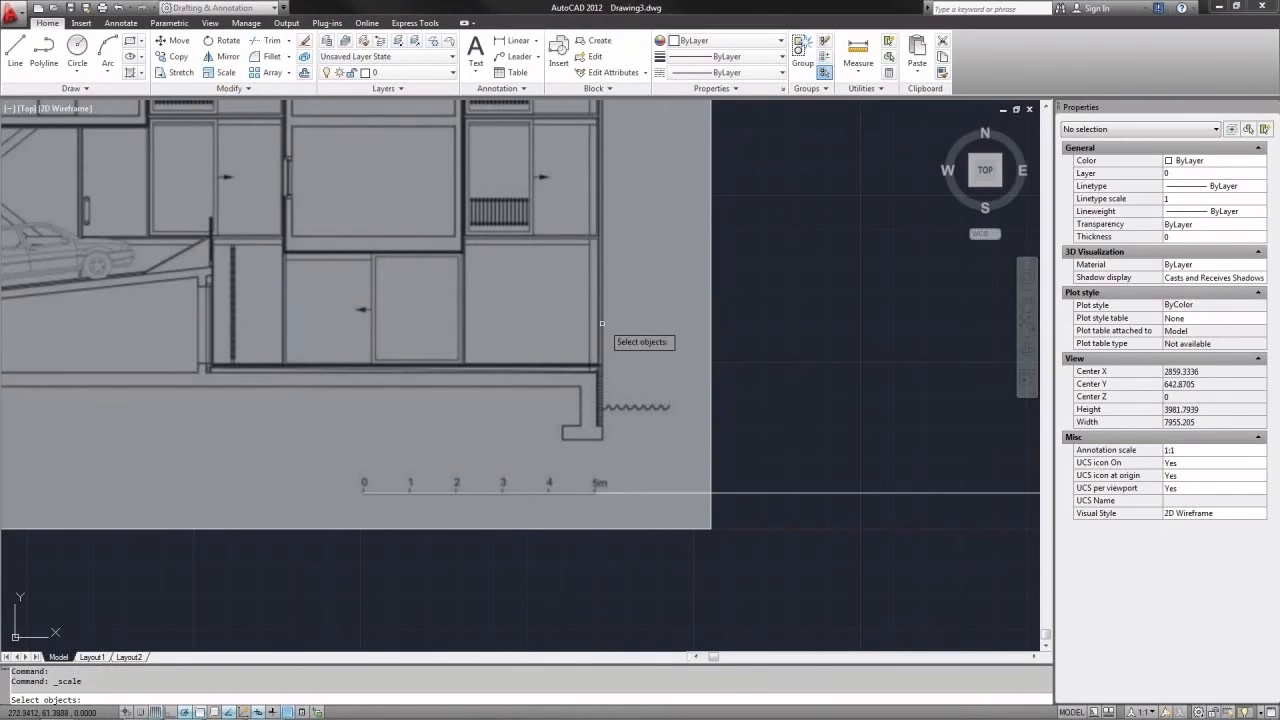
{"action": "scroll", "coordinate": [414, 330], "scroll_direction": "down", "scroll_amount": 1}
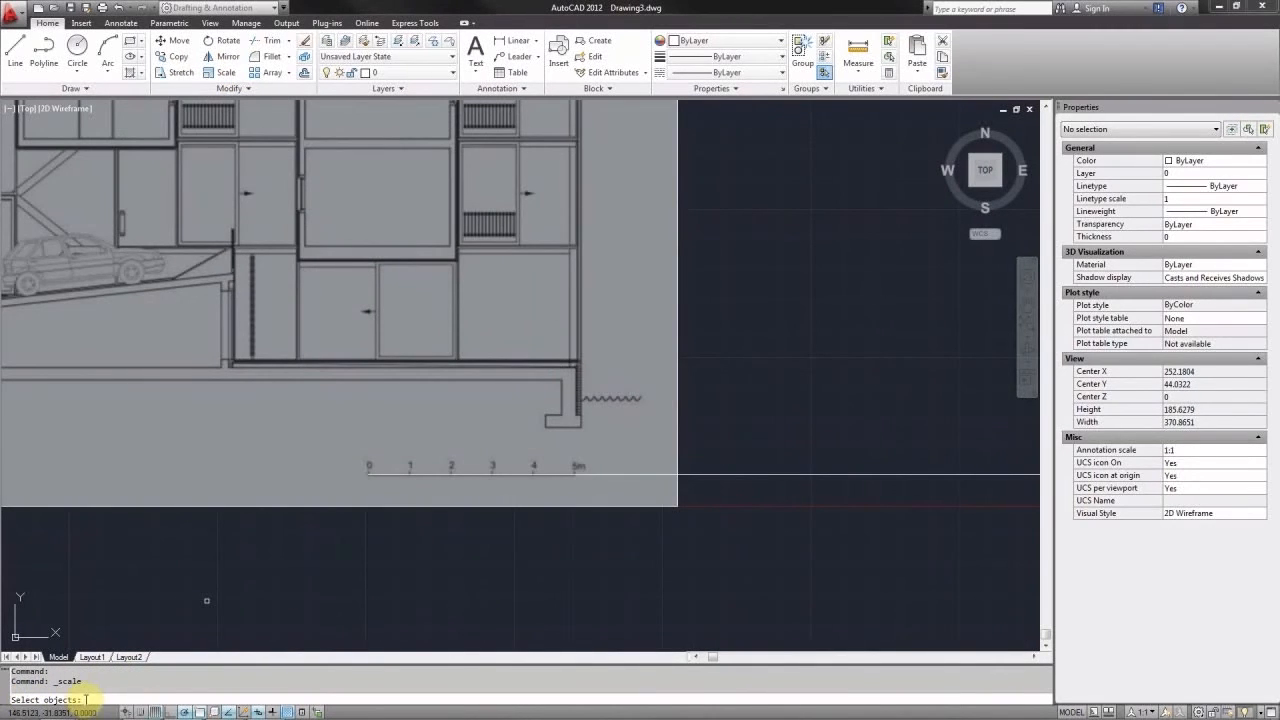
{"action": "left_click", "coordinate": [458, 506]}
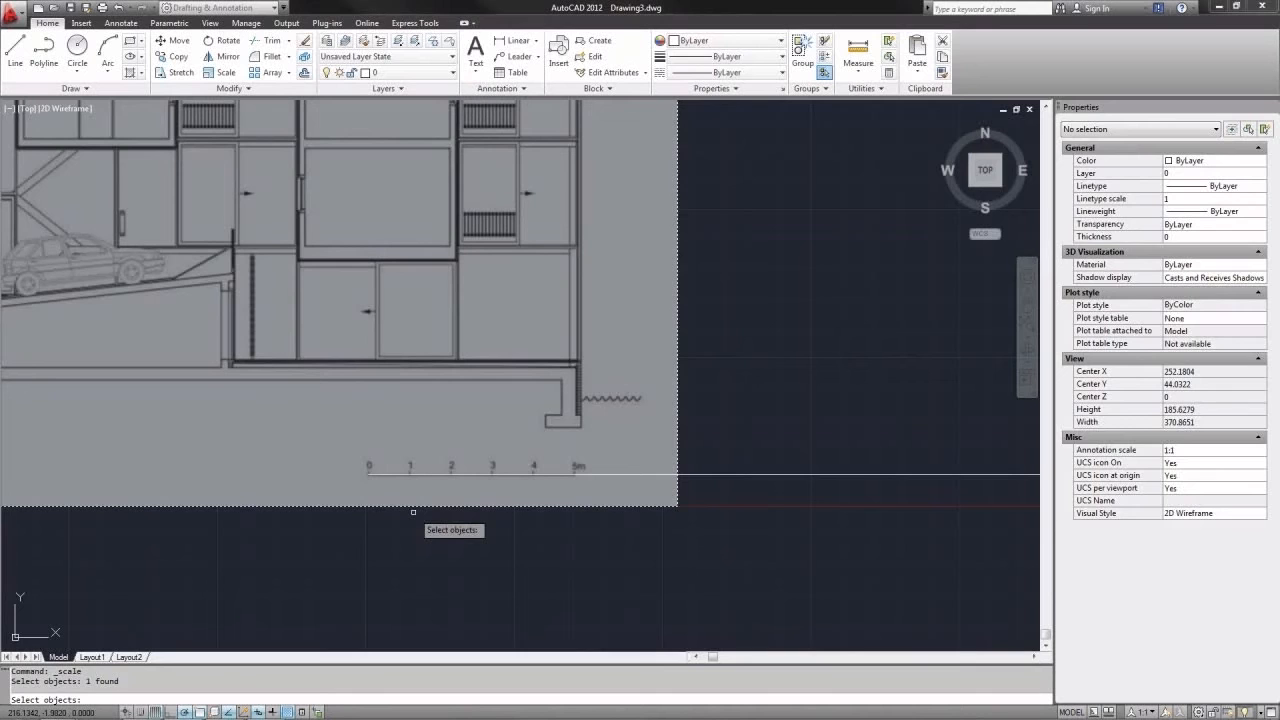
{"action": "key", "text": "Return"}
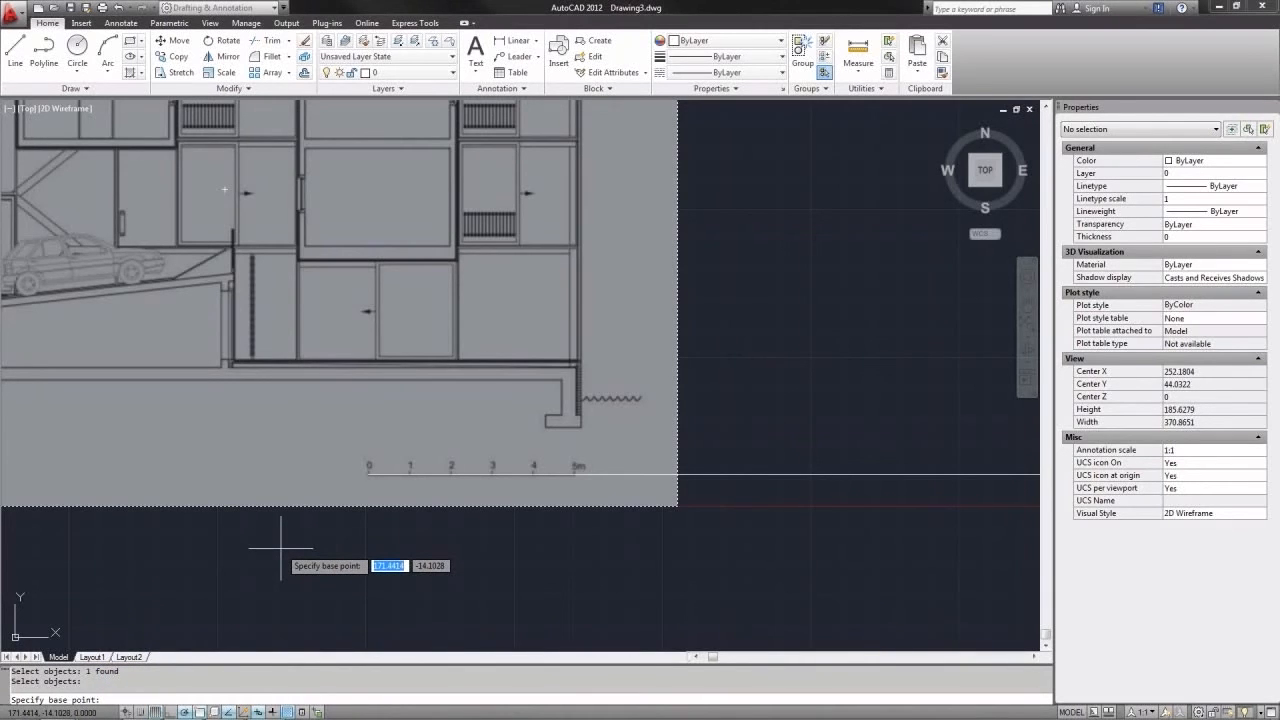
{"action": "left_click", "coordinate": [368, 474]}
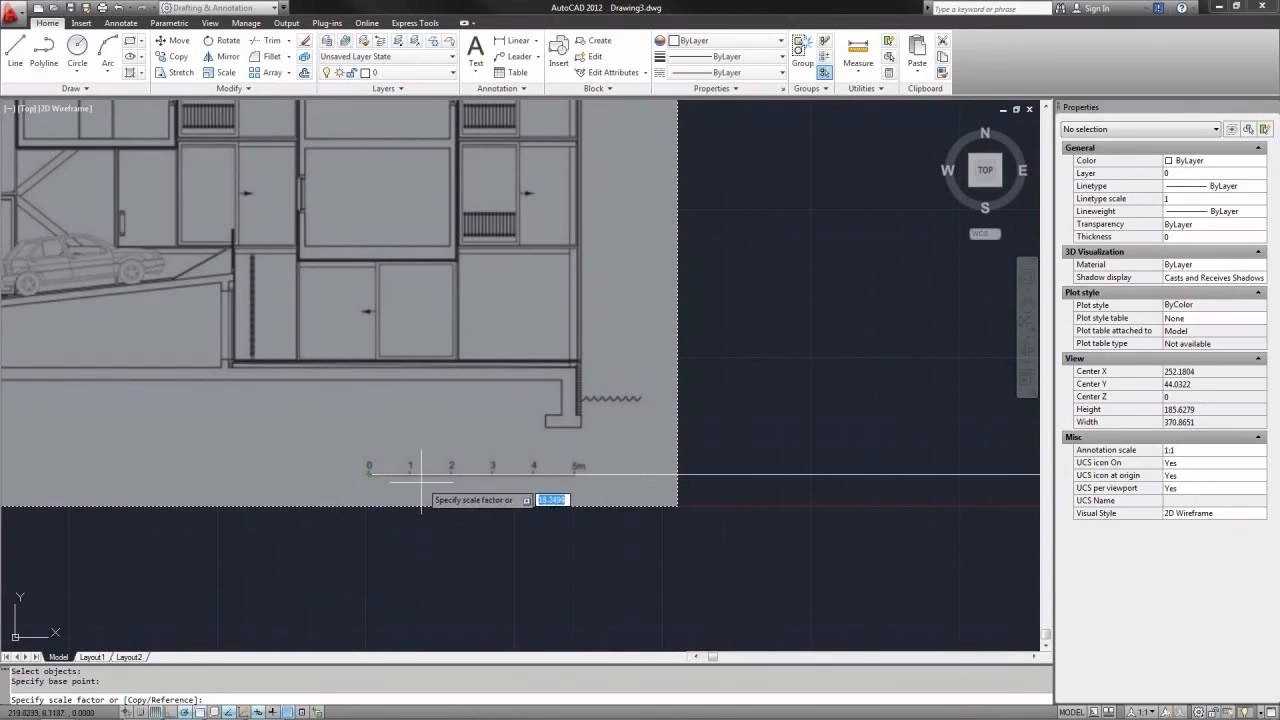
Use the Reference option and define the reference length from the 0 mark to the 5m mark of the image's scale bar
{"action": "type", "text": "r"}
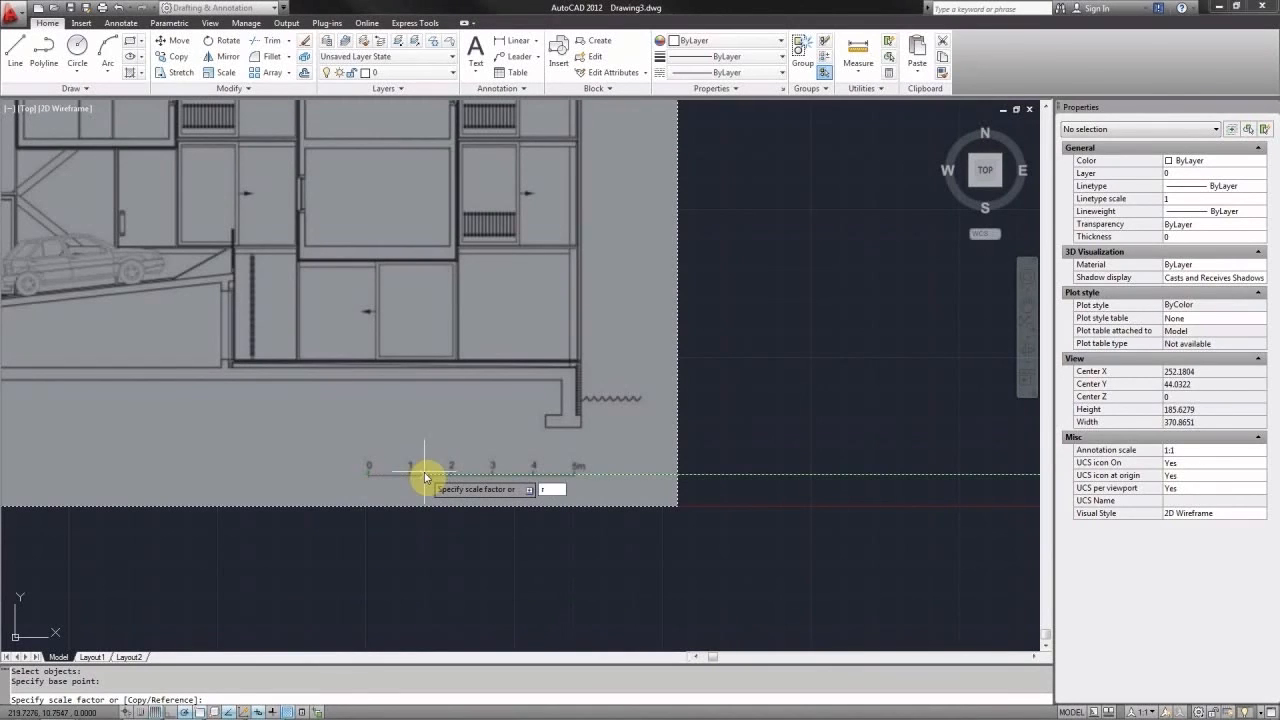
{"action": "key", "text": "Return"}
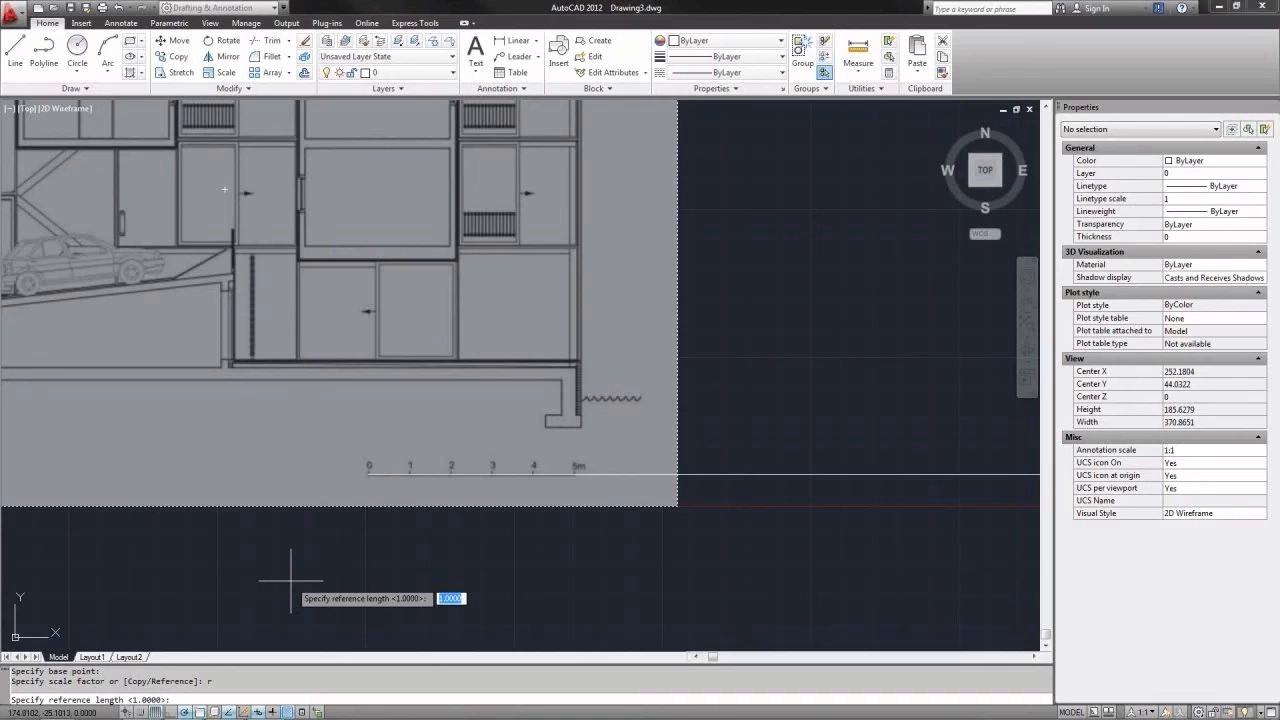
{"action": "left_click", "coordinate": [368, 474]}
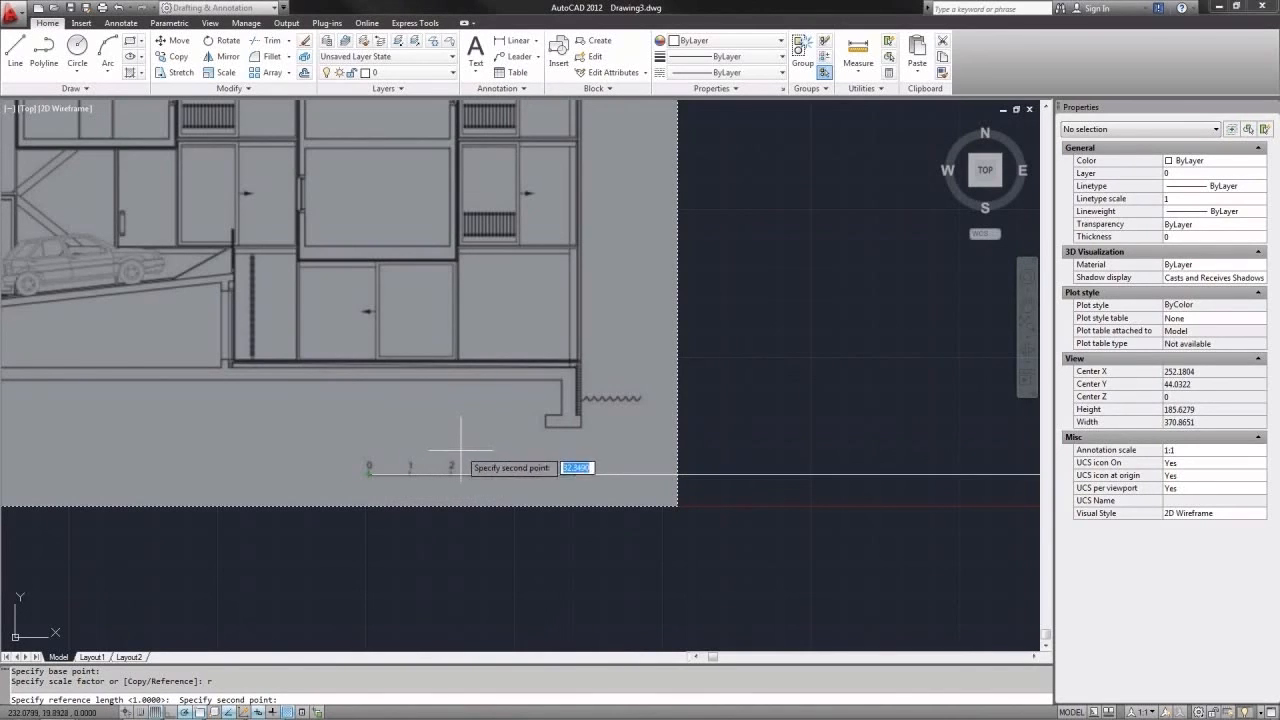
{"action": "scroll", "coordinate": [574, 474], "scroll_direction": "up", "scroll_amount": 3}
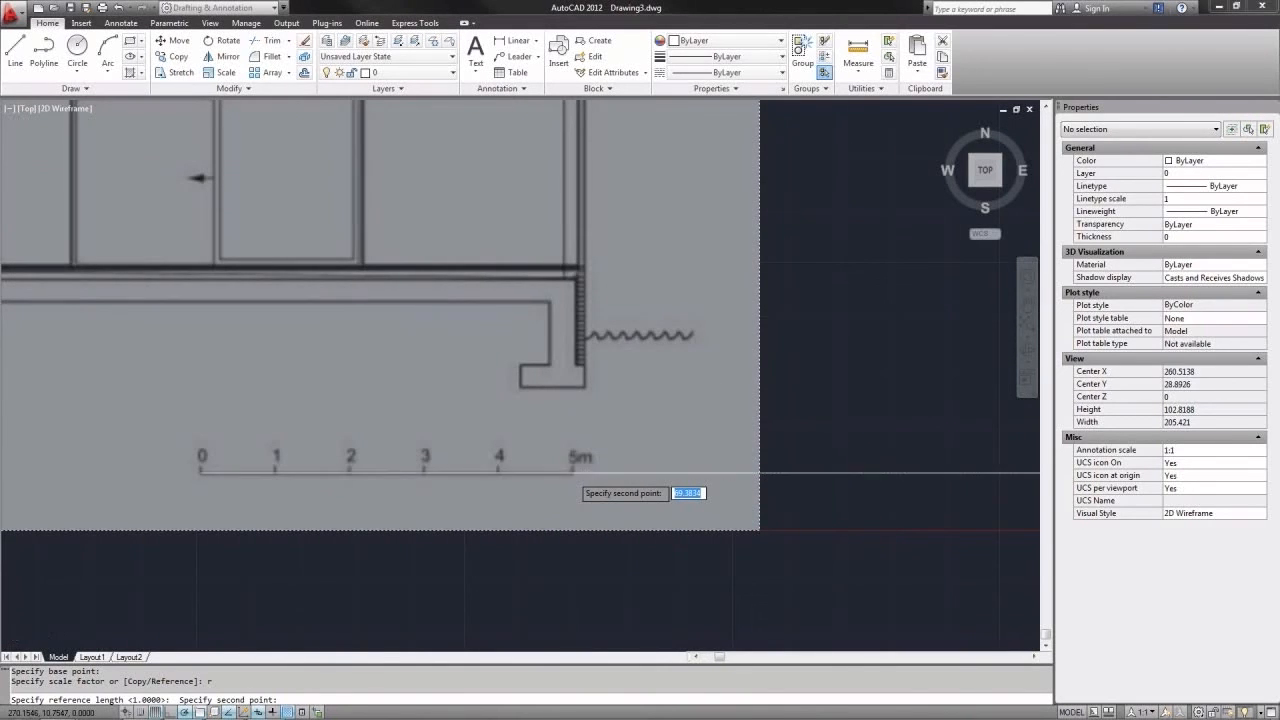
{"action": "scroll", "coordinate": [572, 474], "scroll_direction": "up", "scroll_amount": 5}
{"action": "scroll", "coordinate": [568, 468], "scroll_direction": "up", "scroll_amount": 3}
{"action": "scroll", "coordinate": [565, 469], "scroll_direction": "up", "scroll_amount": 3}
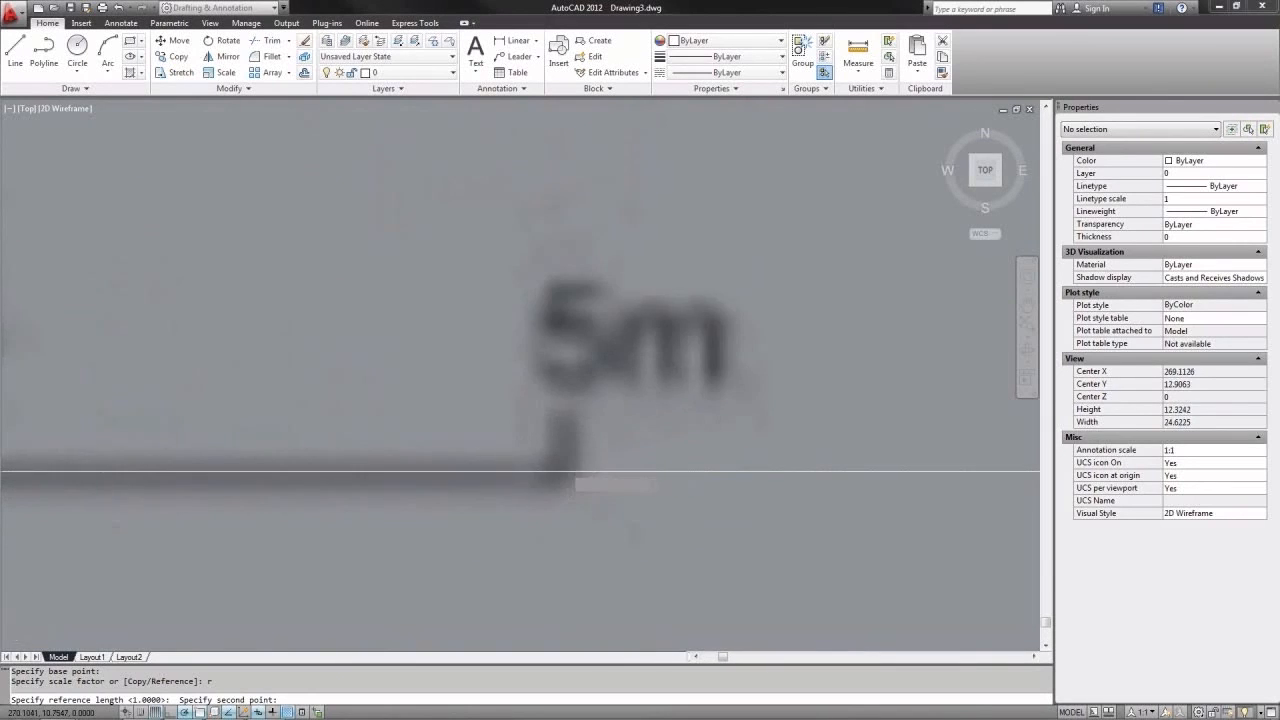
{"action": "scroll", "coordinate": [565, 469], "scroll_direction": "down", "scroll_amount": 4}
{"action": "scroll", "coordinate": [563, 470], "scroll_direction": "up", "scroll_amount": 3}
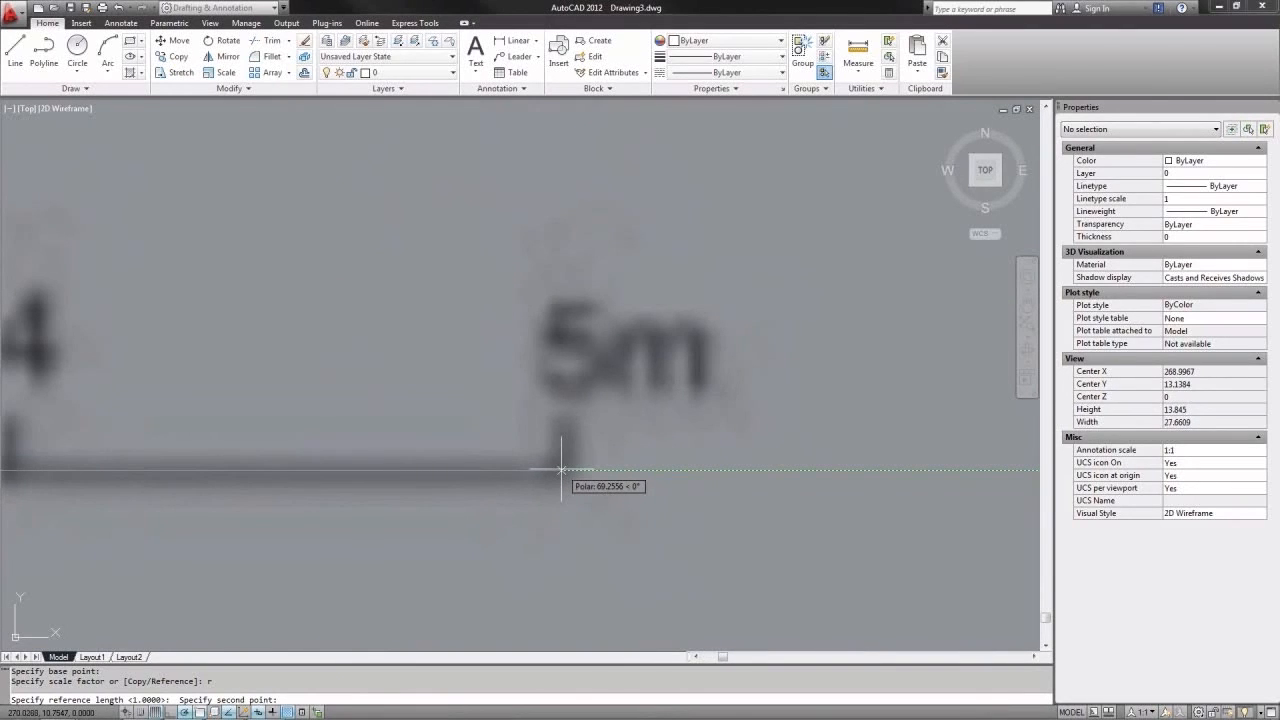
{"action": "left_click", "coordinate": [561, 469]}
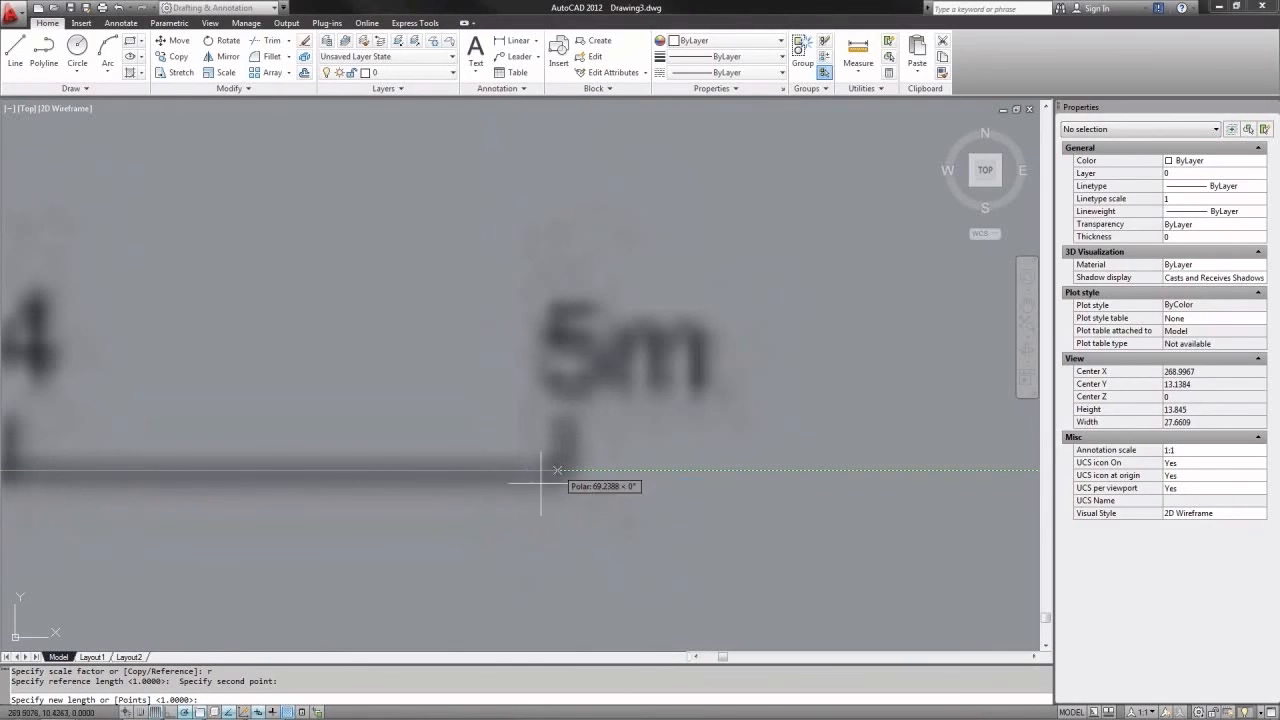
Specify the new length by picking the far endpoint of the 5000 mm line, completing the section image's scaling
{"action": "scroll", "coordinate": [420, 492], "scroll_direction": "down", "scroll_amount": 9}
{"action": "scroll", "coordinate": [280, 490], "scroll_direction": "down", "scroll_amount": 12}
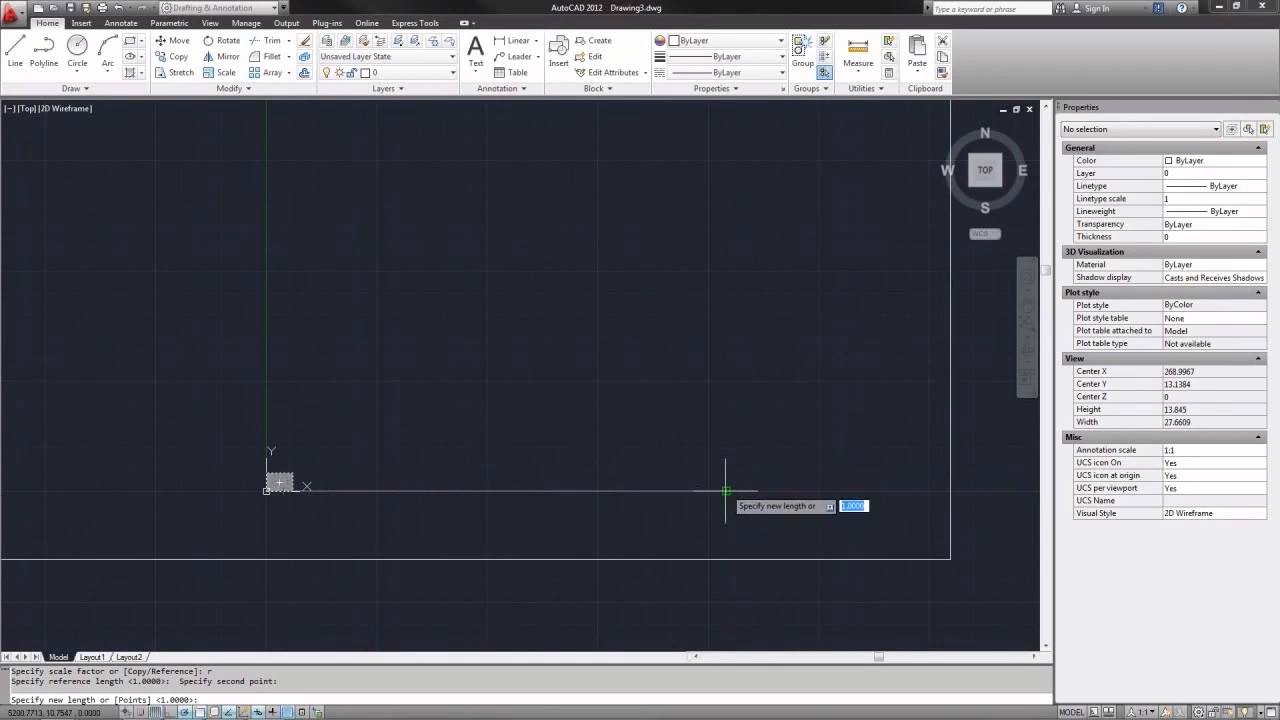
{"action": "left_click", "coordinate": [725, 490]}
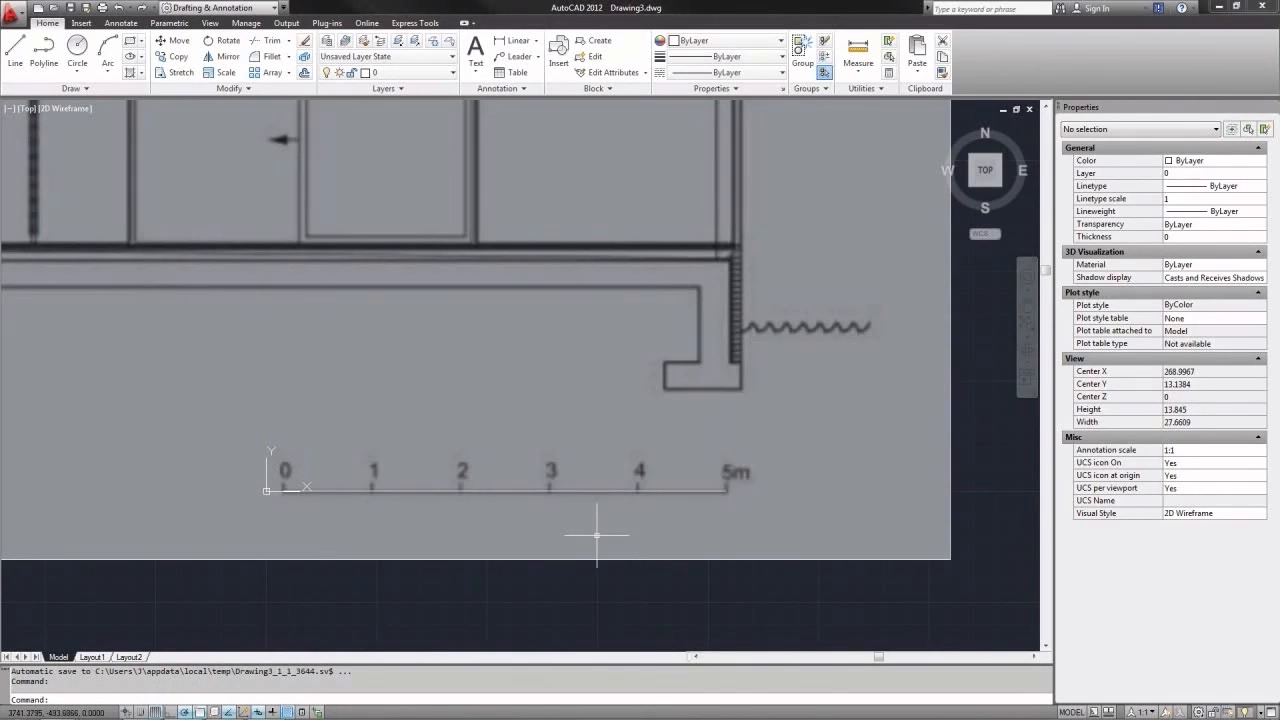
Erase the 5000 mm reference line lying along the image's scale bar
{"action": "left_click", "coordinate": [627, 457]}
{"action": "left_click", "coordinate": [570, 520]}
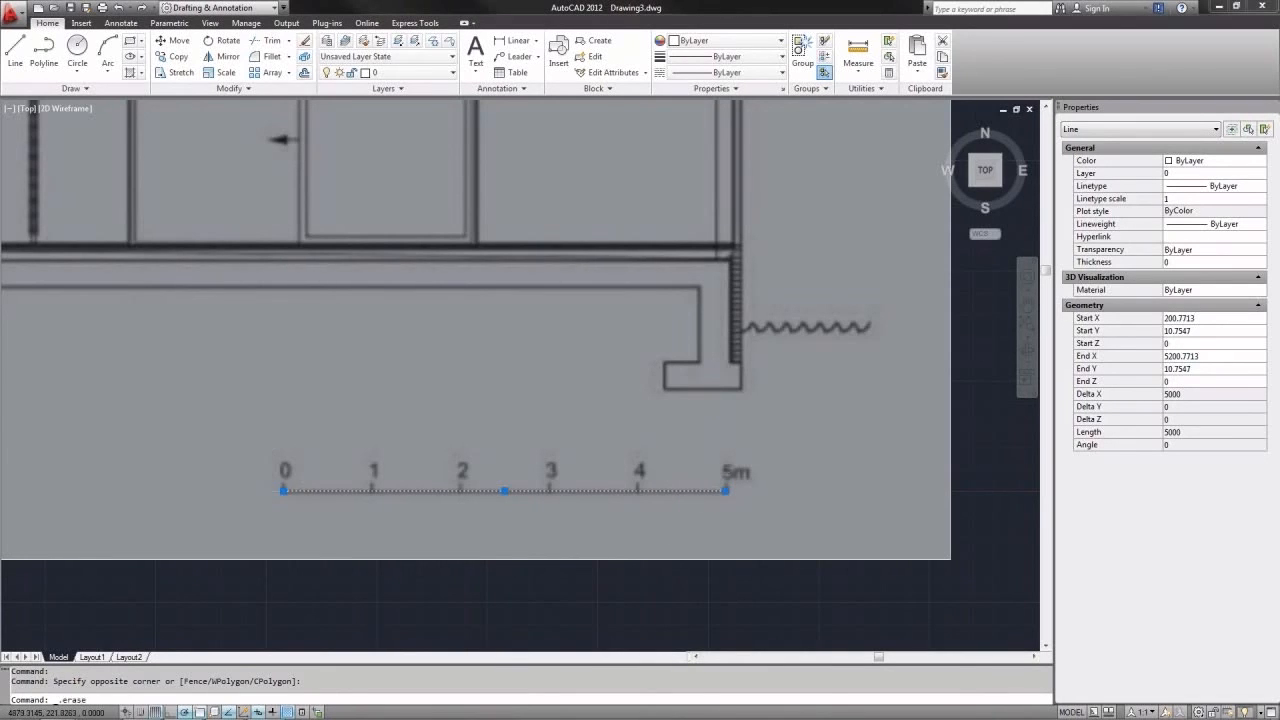
{"action": "key", "text": "Delete"}
Zoom to the drawing's extents to view the whole scaled section image
{"action": "scroll", "coordinate": [790, 518], "scroll_direction": "down", "scroll_amount": 2}
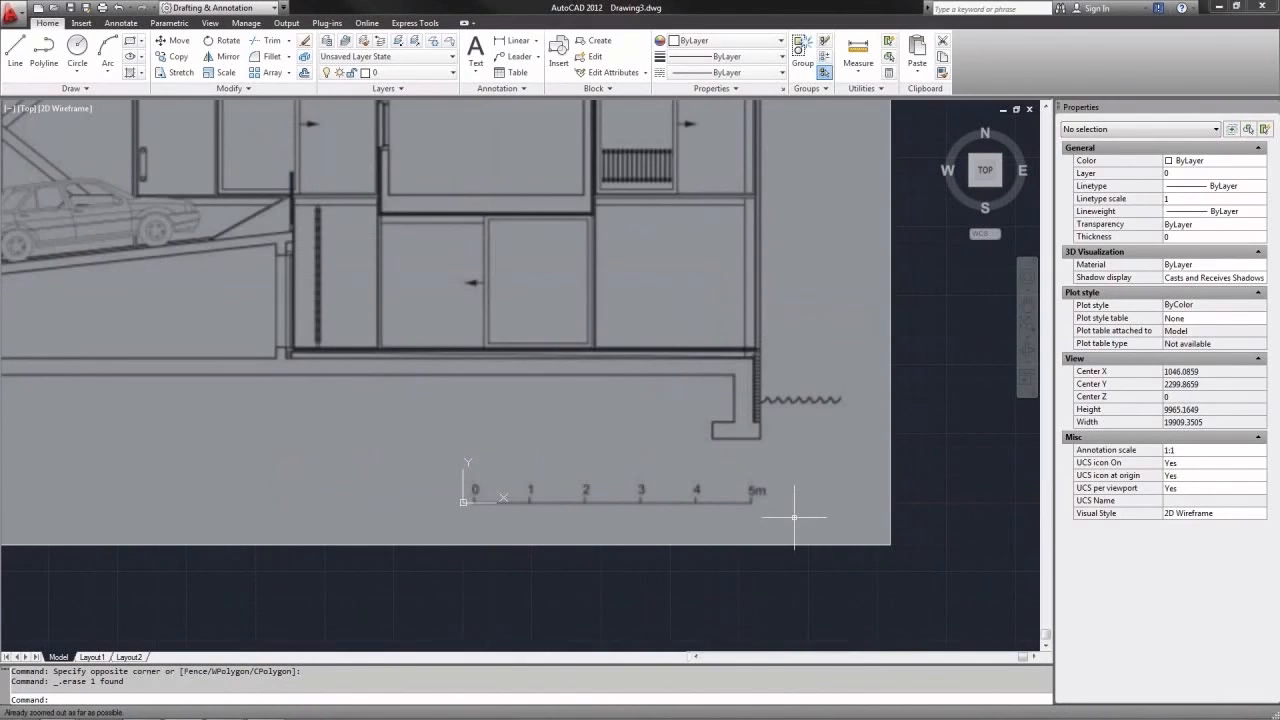
{"action": "type", "text": "z"}
{"action": "key", "text": "Return"}
{"action": "type", "text": "e"}
{"action": "key", "text": "Return"}
{"action": "scroll", "coordinate": [724, 448], "scroll_direction": "down", "scroll_amount": 1}
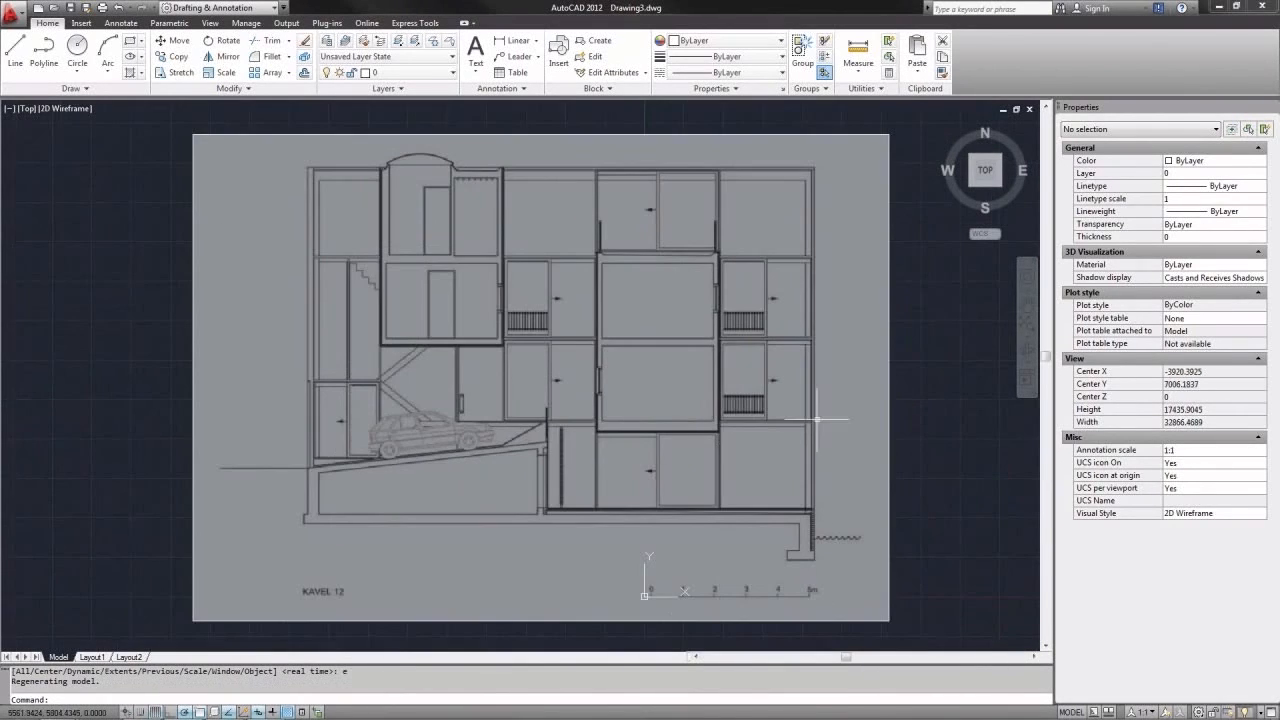